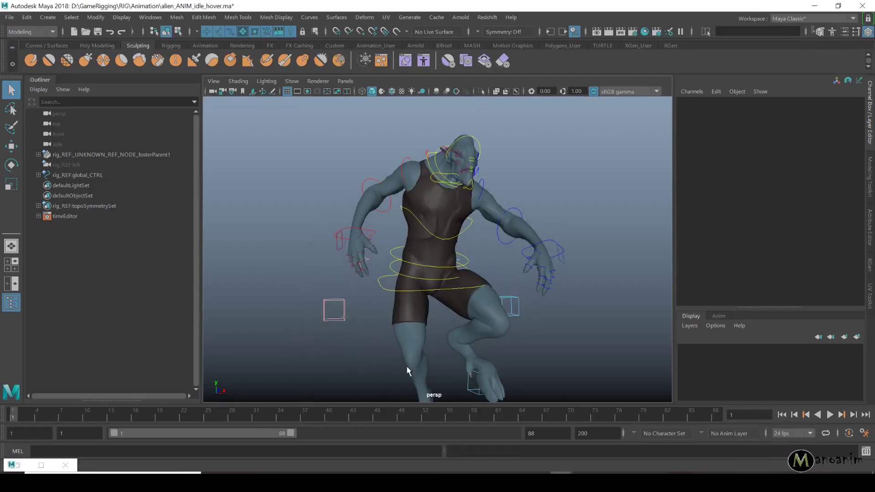
# Play and stop the hover animation several times while orbiting to check the character's pose.
pyautogui.keyDown('alt'); pyautogui.moveTo(542, 221); pyautogui.dragTo(513, 236); pyautogui.keyUp('alt')
pyautogui.hotkey('alt', 'v')
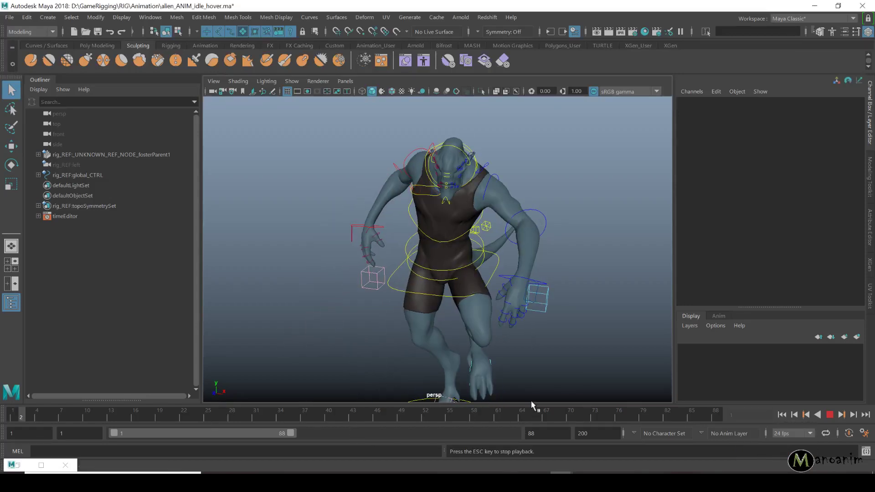
pyautogui.press('Escape')
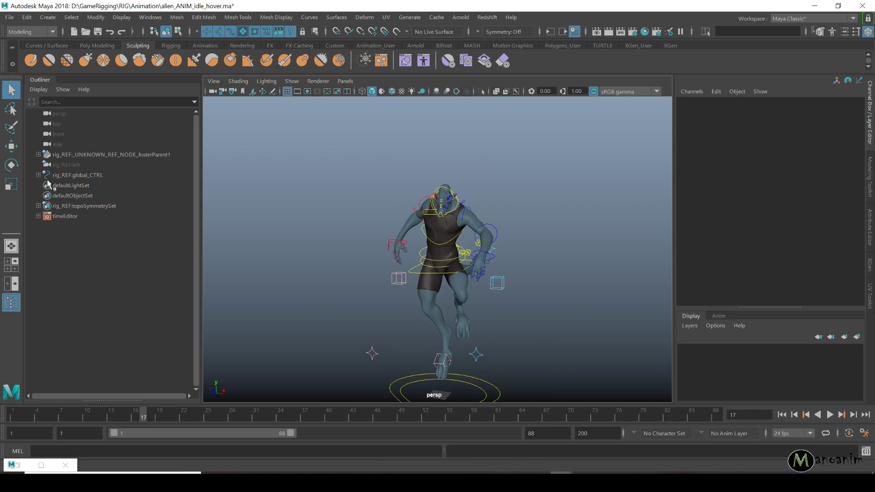
pyautogui.hotkey('alt', 'v')
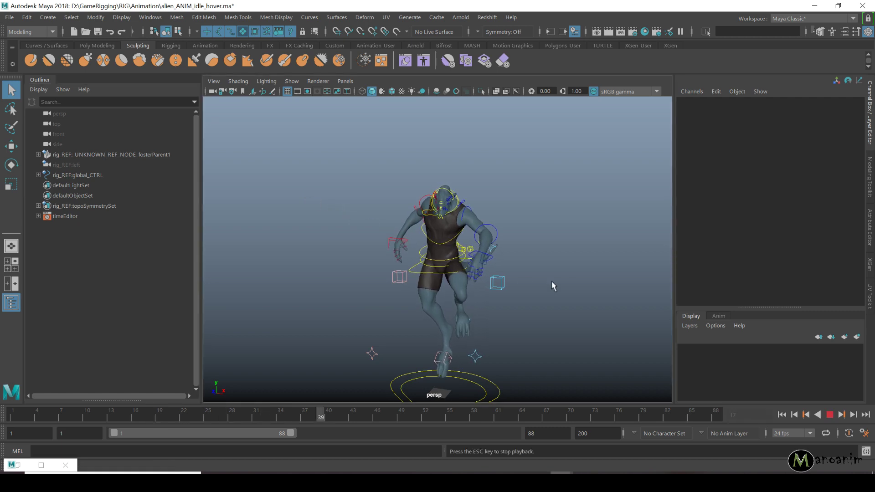
pyautogui.keyDown('alt'); pyautogui.moveTo(508, 257); pyautogui.dragTo(535, 248); pyautogui.keyUp('alt')
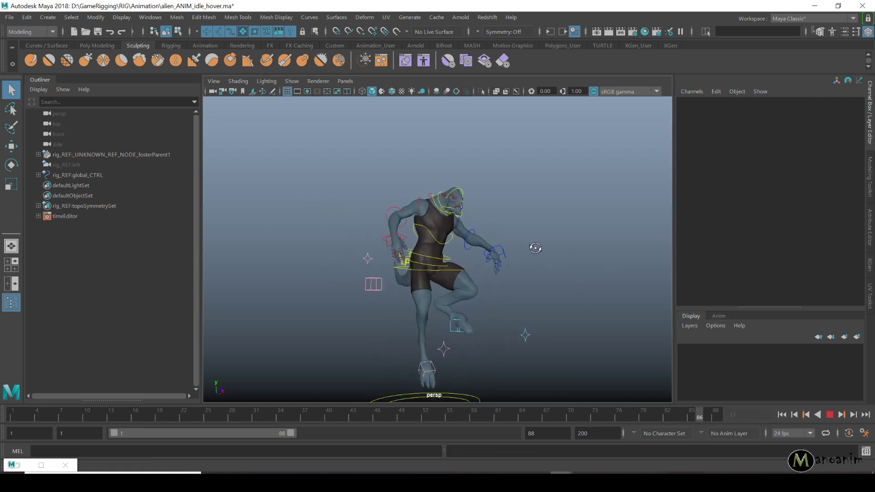
pyautogui.press('Escape')
pyautogui.keyDown('alt'); pyautogui.moveTo(565, 217); pyautogui.dragTo(485, 209); pyautogui.keyUp('alt')
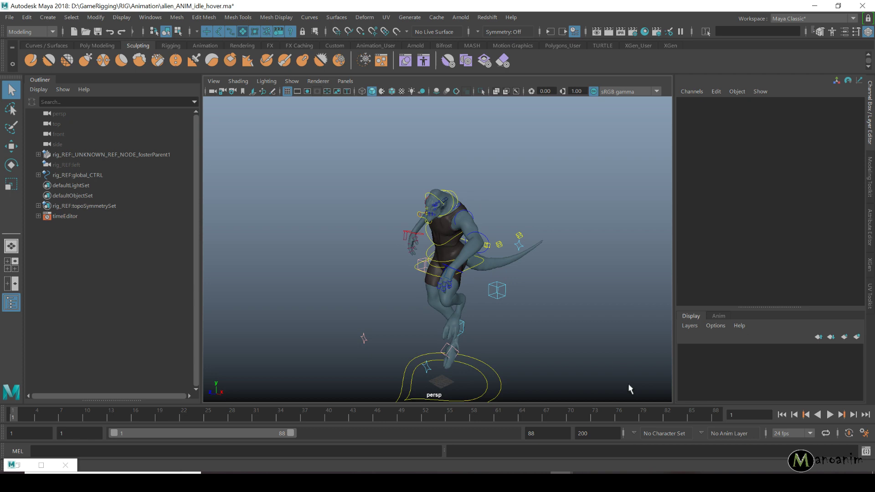
pyautogui.hotkey('alt', 'v')
pyautogui.scroll(4, 611, 350)
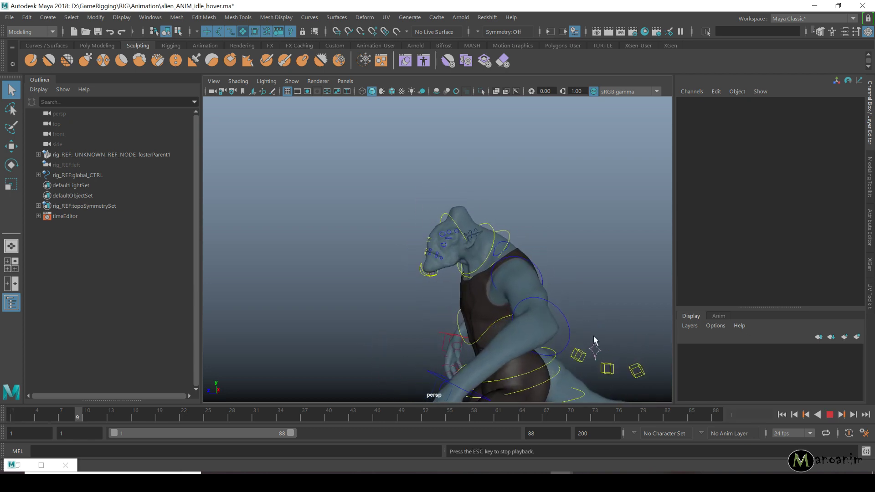
pyautogui.press('Escape')
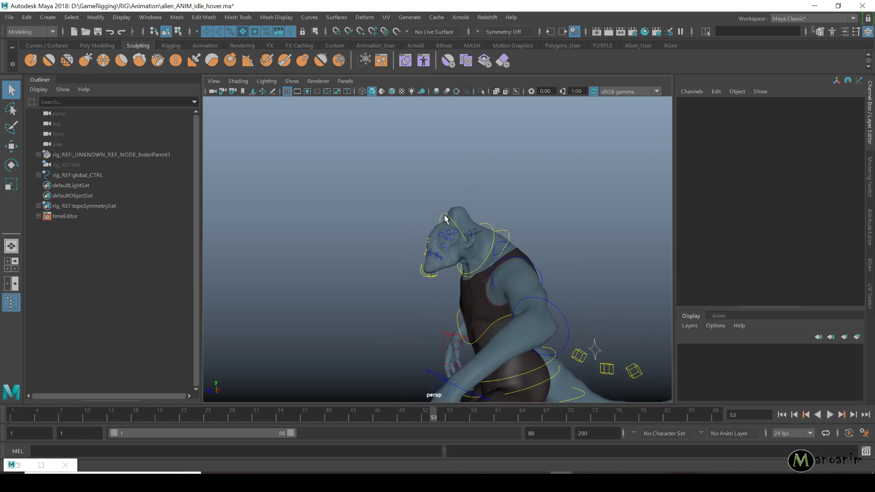
# Select the alien's head mesh and play the animation to watch the headBulge blend shape.
pyautogui.click(461, 214)
pyautogui.click(719, 225)
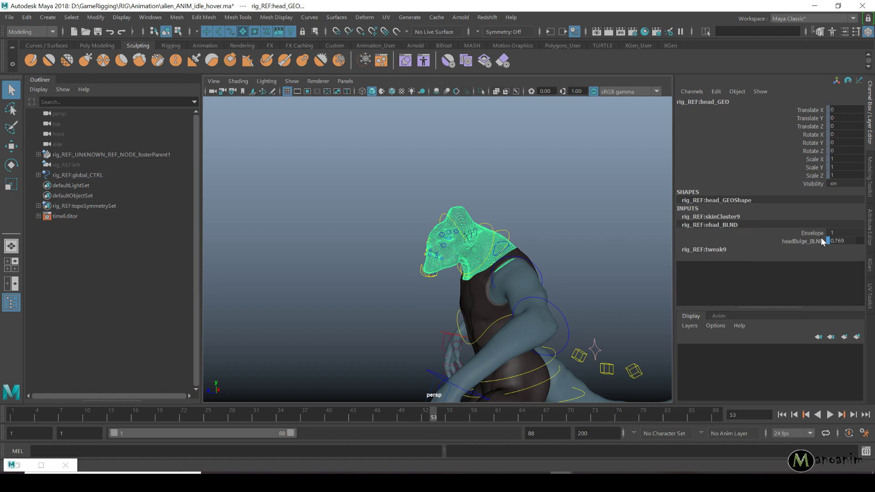
pyautogui.hotkey('alt', 'v')
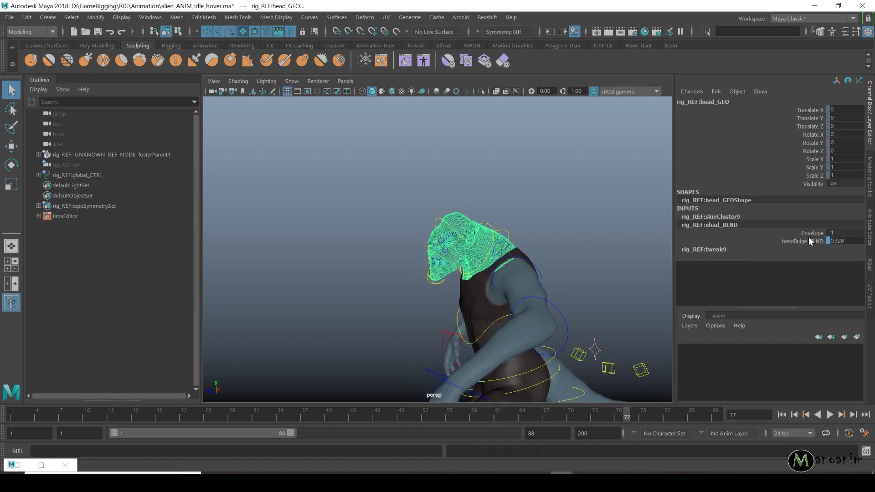
pyautogui.hotkey('alt', 'shift', 'v')
pyautogui.click(556, 235)
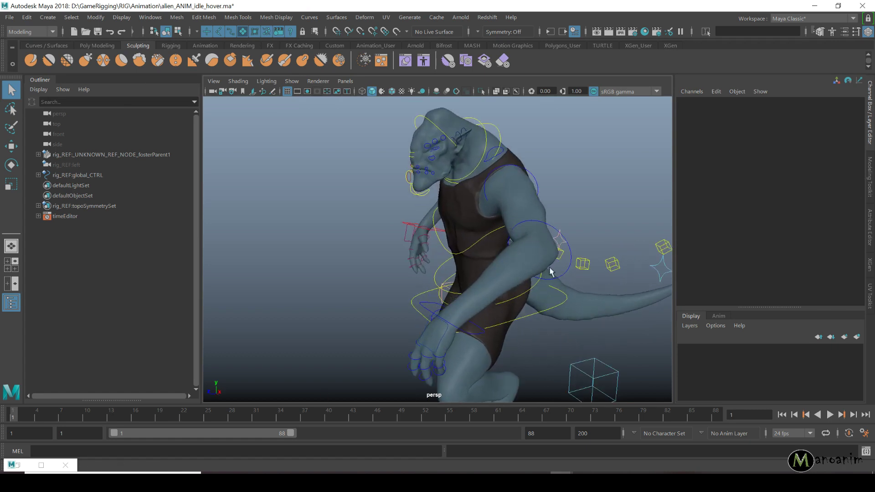
# Test the first tail control and the left arm FK control with a rotation, then undo it.
pyautogui.press('w')
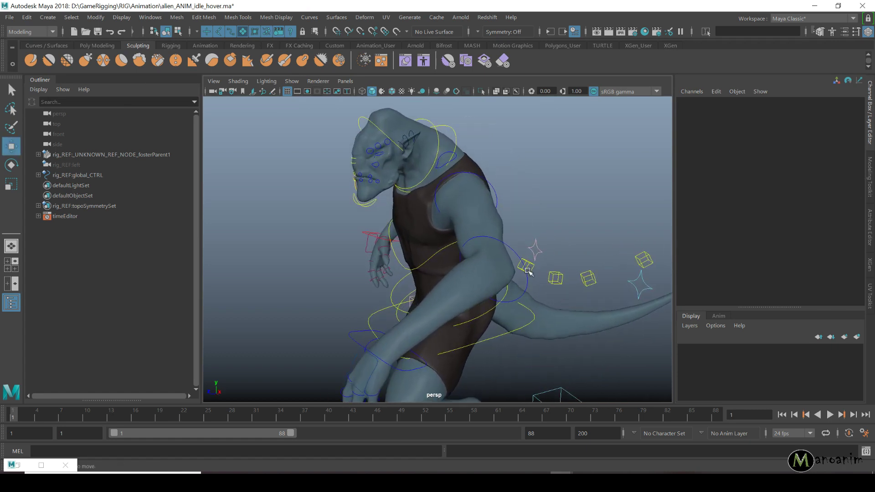
pyautogui.click(531, 272)
pyautogui.press('e')
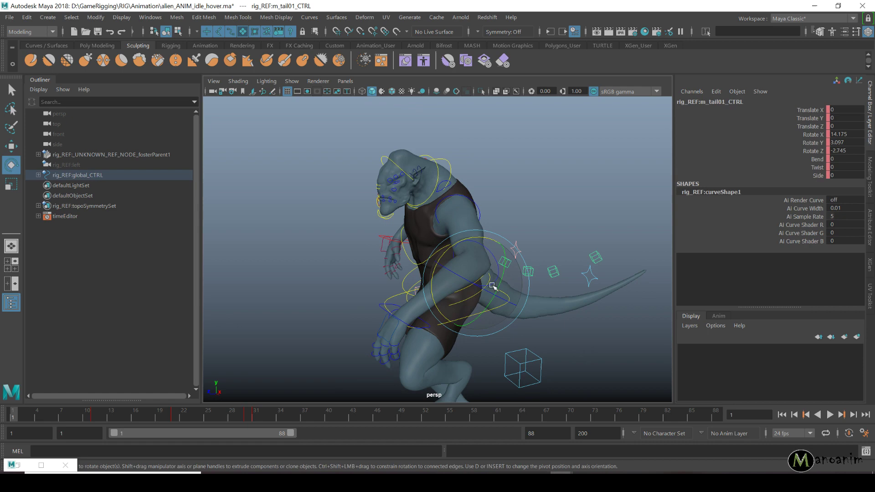
pyautogui.press('w')
pyautogui.click(558, 157)
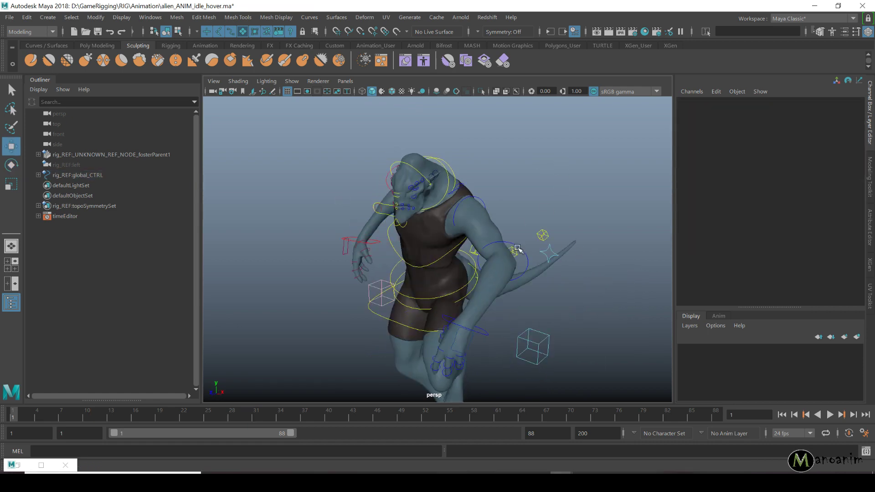
pyautogui.click(519, 250)
pyautogui.press('e')
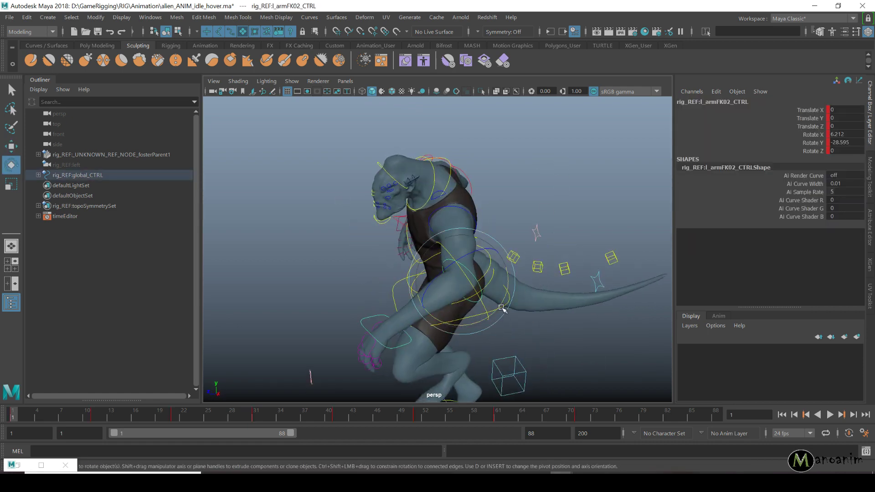
pyautogui.moveTo(501, 312); pyautogui.dragTo(463, 297)
pyautogui.hotkey('ctrl', 'z')
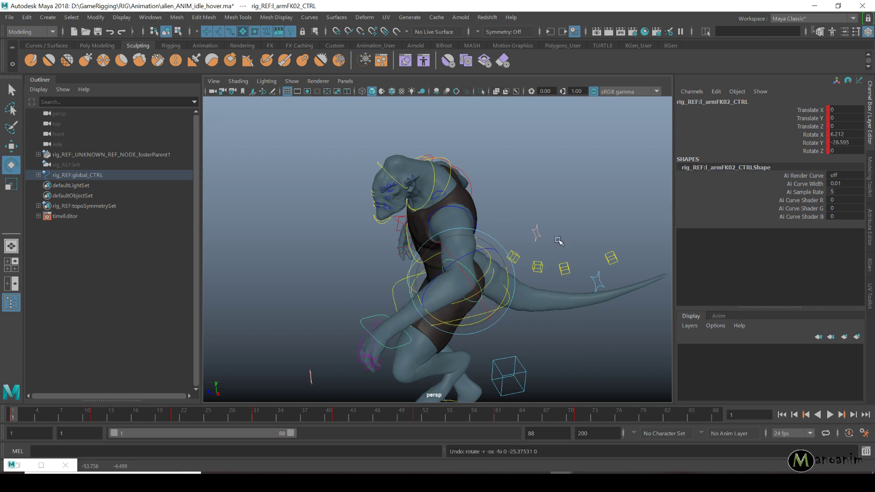
pyautogui.click(560, 206)
# Reframe the view to show the whole rig and briefly select the character mesh.
pyautogui.keyDown('alt'); pyautogui.moveTo(525, 255); pyautogui.dragTo(415, 239, button='right'); pyautogui.keyUp('alt')
pyautogui.keyDown('alt'); pyautogui.moveTo(416, 239); pyautogui.dragTo(429, 234); pyautogui.keyUp('alt')
pyautogui.keyDown('alt'); pyautogui.moveTo(444, 235); pyautogui.dragTo(456, 209, button='middle'); pyautogui.keyUp('alt')
pyautogui.keyDown('alt'); pyautogui.moveTo(456, 209); pyautogui.dragTo(498, 250, button='right'); pyautogui.keyUp('alt')
pyautogui.press('w')
pyautogui.keyDown('alt'); pyautogui.moveTo(460, 225); pyautogui.dragTo(472, 199); pyautogui.keyUp('alt')
pyautogui.keyDown('alt'); pyautogui.moveTo(564, 229); pyautogui.dragTo(492, 232, button='right'); pyautogui.keyUp('alt')
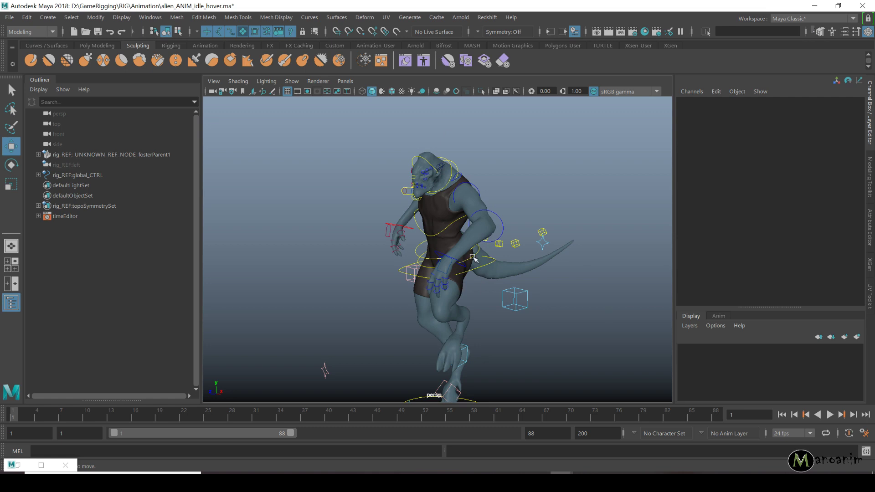
pyautogui.click(481, 221)
pyautogui.click(593, 322)
# Switch to the rig_REF.ma scene window and zoom in on the character in profile.
pyautogui.click(561, 482)
pyautogui.click(530, 451)
pyautogui.scroll(3, 428, 172)
pyautogui.keyDown('alt'); pyautogui.moveTo(428, 172); pyautogui.dragTo(529, 303, button='middle'); pyautogui.keyUp('alt')
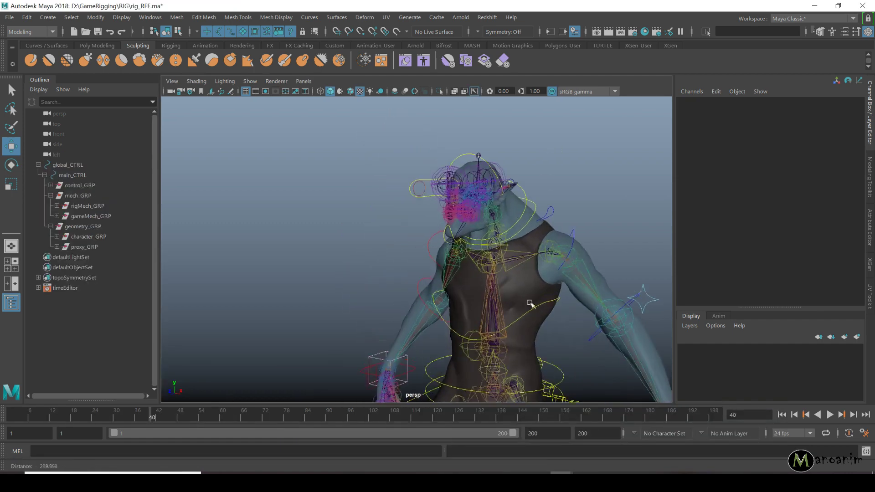
pyautogui.keyDown('alt'); pyautogui.moveTo(529, 303); pyautogui.dragTo(474, 314); pyautogui.keyUp('alt')
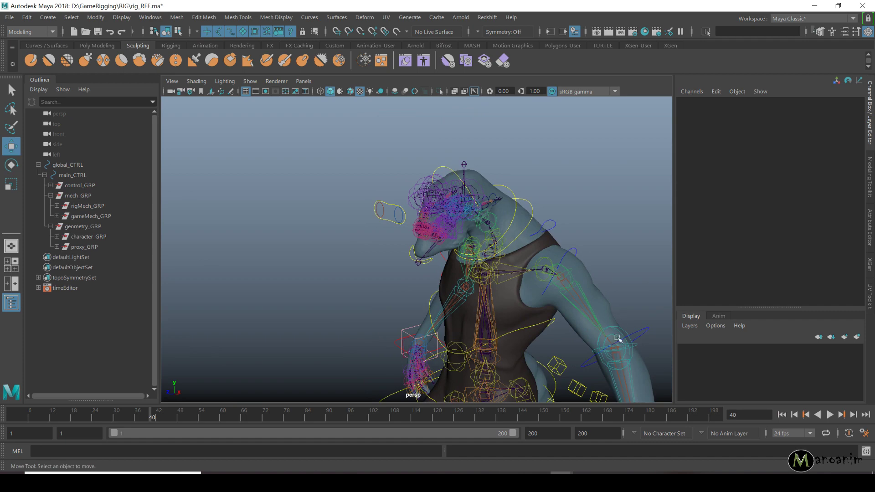
pyautogui.scroll(3, 487, 189)
# Frame and test-rotate the head control m_head_CTRL, then undo the rotation.
pyautogui.click(543, 232)
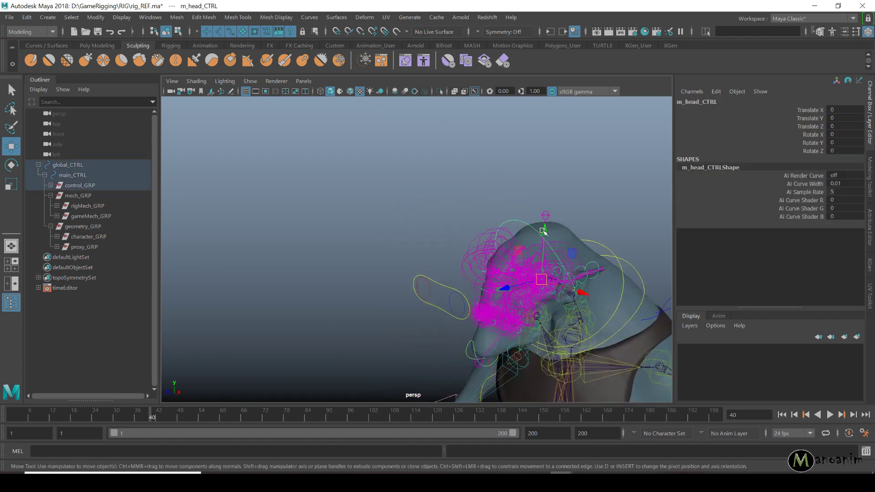
pyautogui.press('f')
pyautogui.press('e')
pyautogui.moveTo(428, 185); pyautogui.dragTo(473, 203)
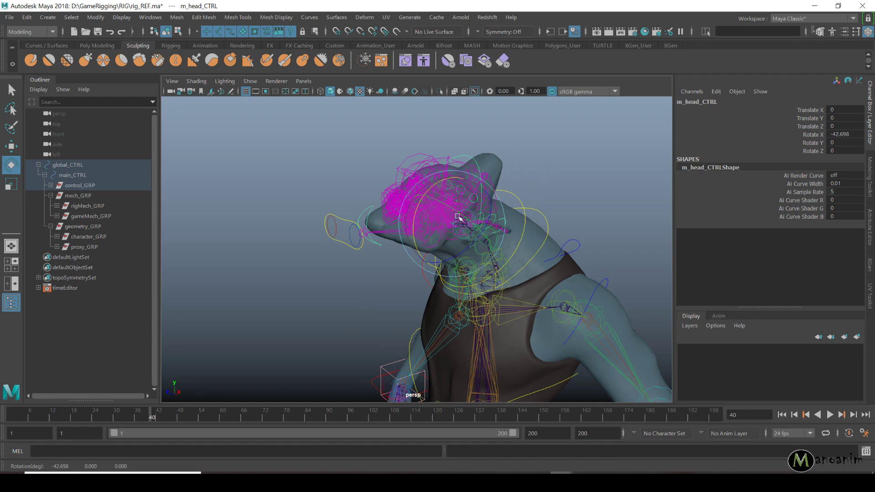
pyautogui.hotkey('ctrl', 'z')
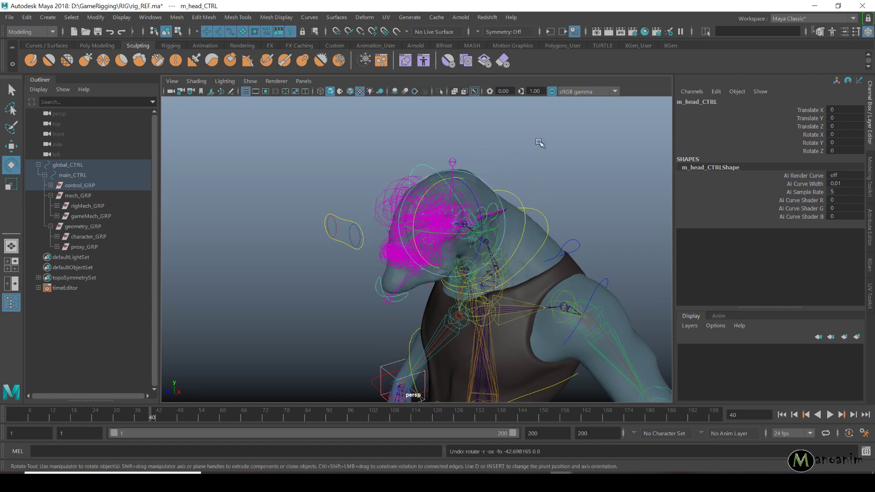
pyautogui.click(183, 245)
pyautogui.keyDown('alt'); pyautogui.moveTo(549, 248); pyautogui.dragTo(460, 250, button='right'); pyautogui.keyUp('alt')
pyautogui.keyDown('alt'); pyautogui.moveTo(460, 250); pyautogui.dragTo(428, 190, button='middle'); pyautogui.keyUp('alt')
pyautogui.keyDown('alt'); pyautogui.moveTo(428, 189); pyautogui.dragTo(486, 204); pyautogui.keyUp('alt')
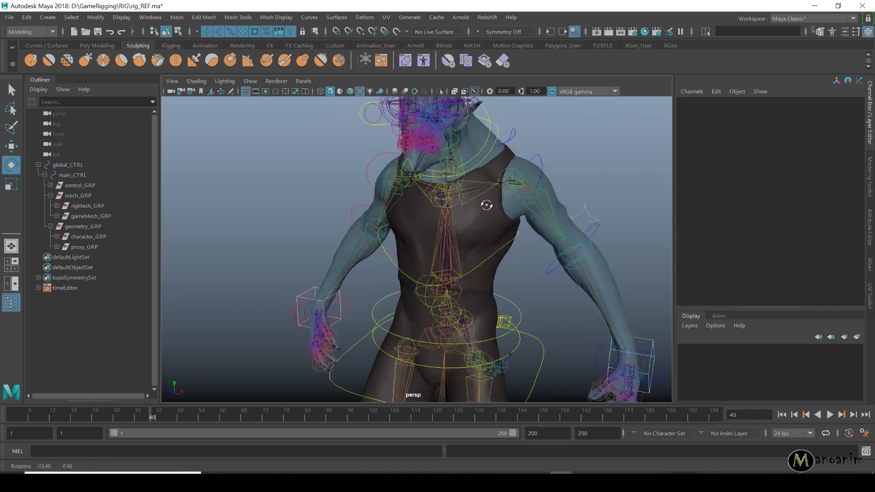
pyautogui.keyDown('alt'); pyautogui.moveTo(486, 204); pyautogui.dragTo(424, 196, button='right'); pyautogui.keyUp('alt')
# Expand global_CTRL, main_CTRL, mech_GRP and geometry_GRP, inspecting gameMech_GRP, proxy_GRP and character_GRP.
pyautogui.click(38, 164)
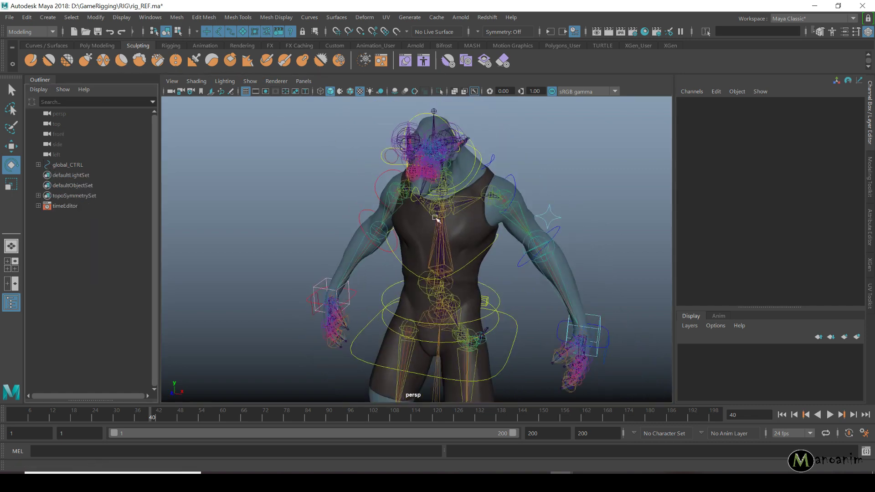
pyautogui.keyDown('alt'); pyautogui.moveTo(575, 200); pyautogui.dragTo(515, 198); pyautogui.keyUp('alt')
pyautogui.click(38, 165)
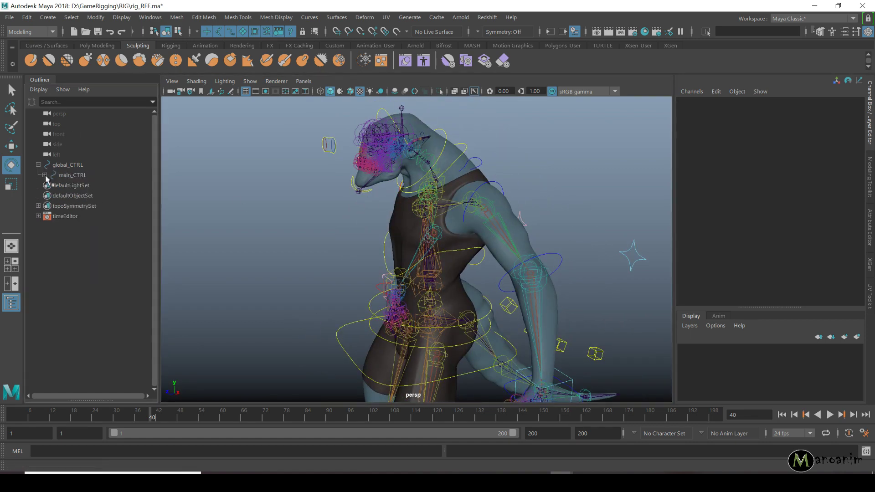
pyautogui.click(45, 175)
pyautogui.click(51, 195)
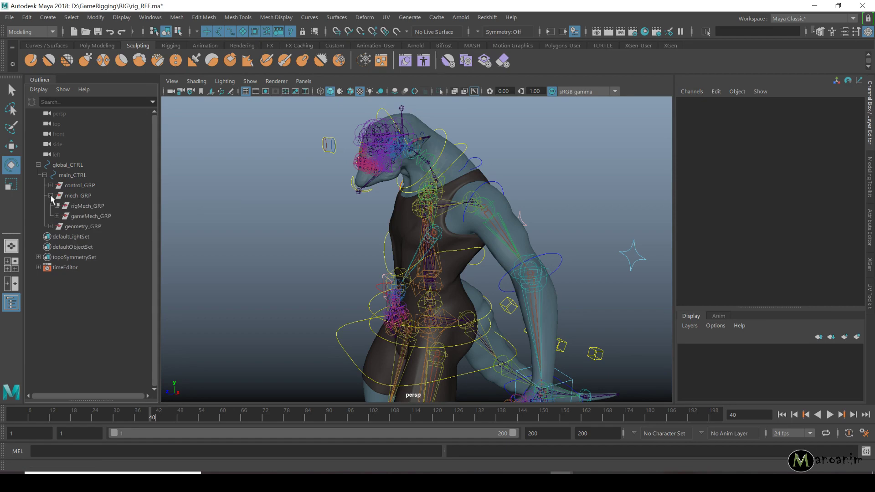
pyautogui.click(88, 216)
pyautogui.click(51, 226)
pyautogui.click(84, 247)
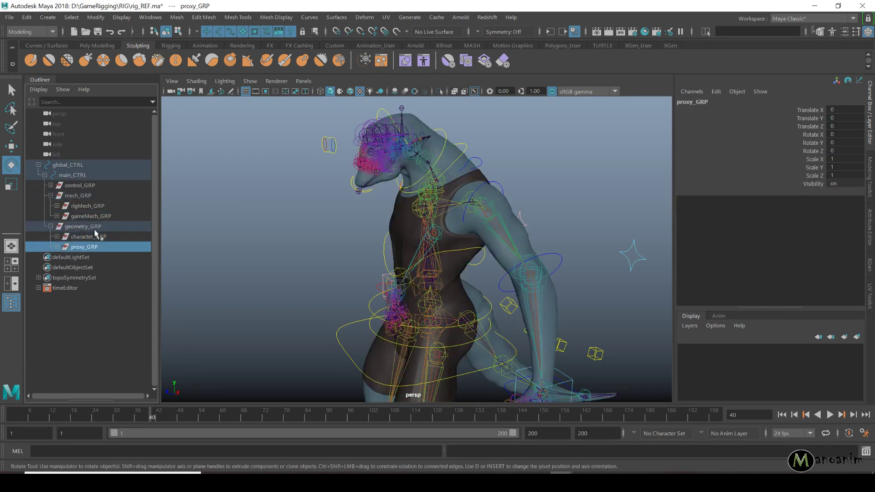
pyautogui.click(89, 236)
pyautogui.click(240, 226)
pyautogui.keyDown('alt'); pyautogui.moveTo(239, 226); pyautogui.dragTo(505, 221); pyautogui.keyUp('alt')
pyautogui.press('w')
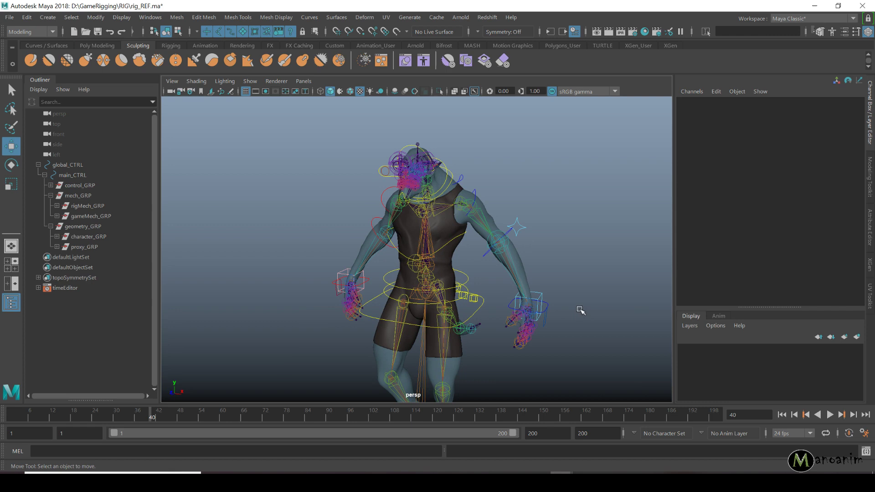
# In the alien_ANIM_idle_hover scene, play the hover animation and return to frame 1.
pyautogui.moveTo(562, 482)
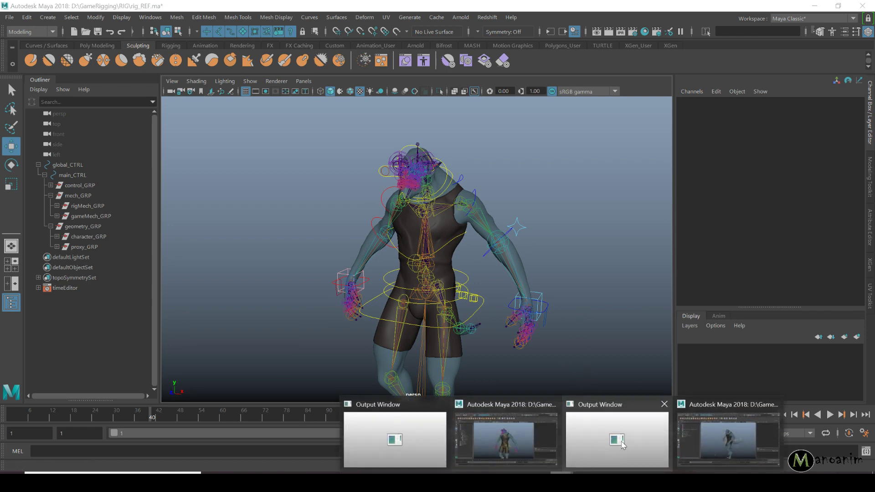
pyautogui.click(719, 429)
pyautogui.hotkey('alt', 'v')
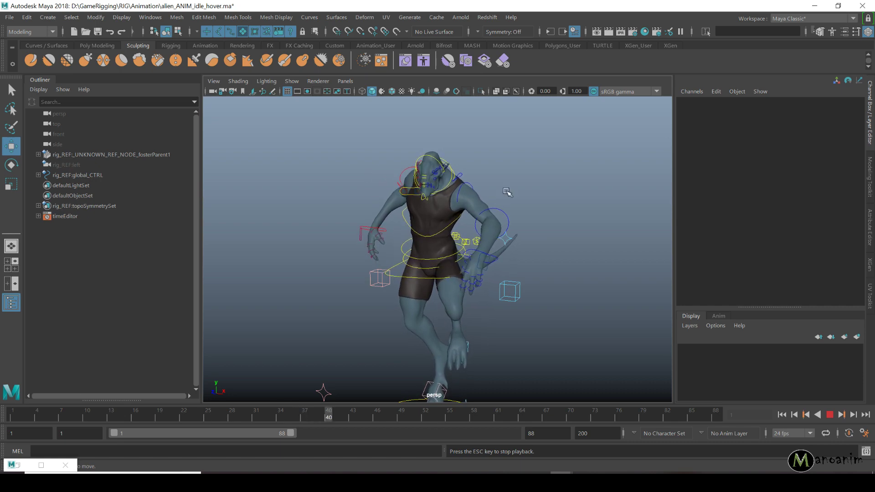
pyautogui.hotkey('alt', 'v')
pyautogui.hotkey('alt', 'shift', 'v')
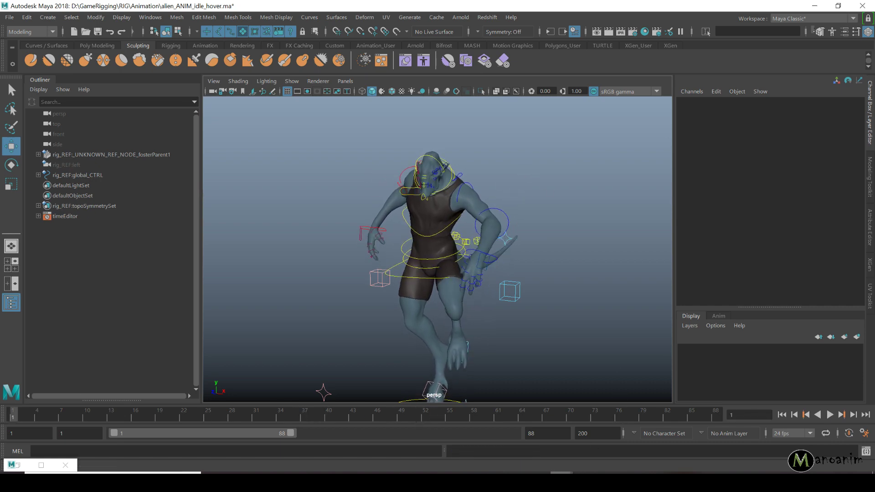
# Back in rig_REF.ma, select character_GRP plus gameMech_GRP and bring up the File commands.
pyautogui.moveTo(565, 483)
pyautogui.click(503, 430)
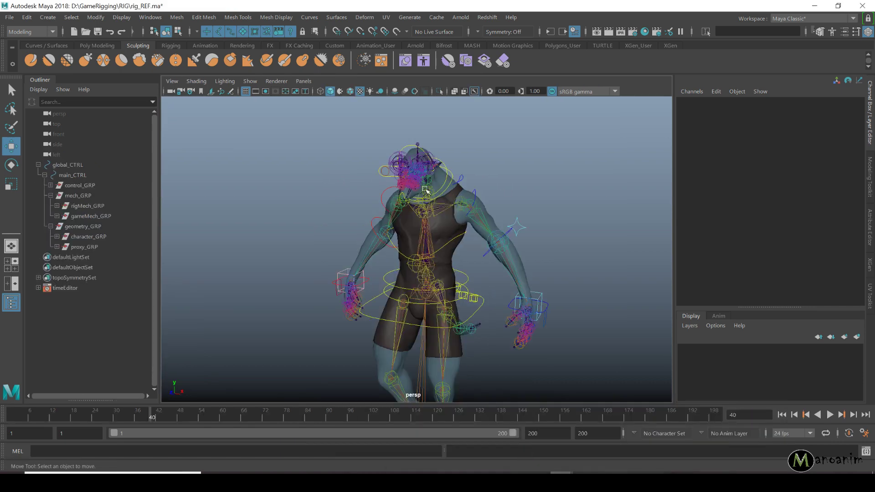
pyautogui.click(88, 236)
pyautogui.keyDown('ctrl'); pyautogui.click(91, 215); pyautogui.keyUp('ctrl')
pyautogui.keyDown('alt'); pyautogui.moveTo(223, 231); pyautogui.dragTo(351, 221); pyautogui.keyUp('alt')
pyautogui.press('space')
pyautogui.click(168, 167)
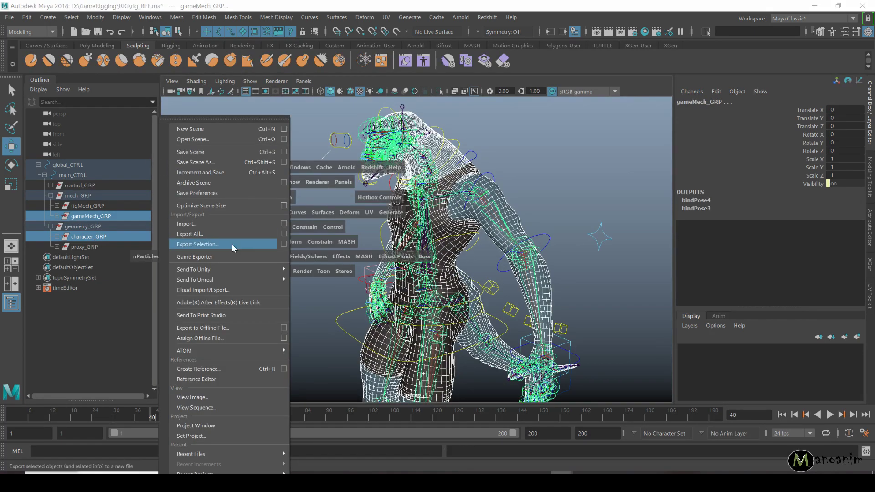
# Open the Export Selection options and choose Alien_CHA.fbx in GameRigging/RIG/export as the target.
pyautogui.click(283, 245)
pyautogui.scroll(-2, 368, 177)
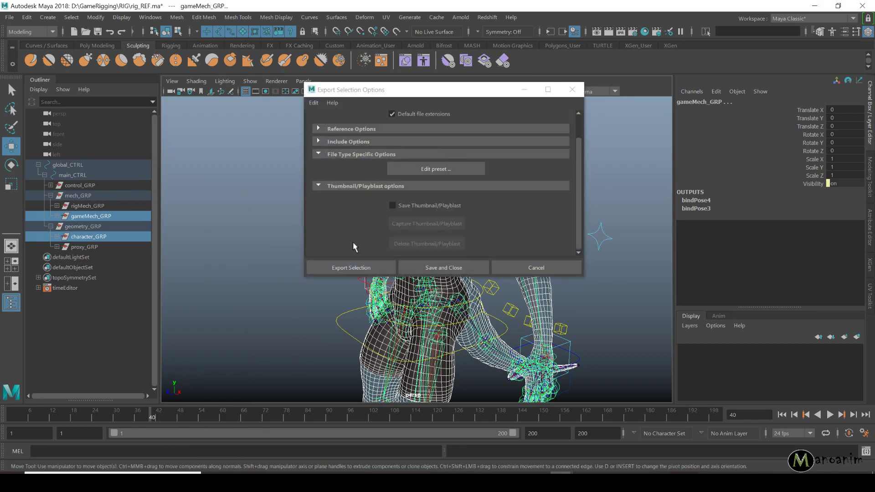
pyautogui.click(351, 267)
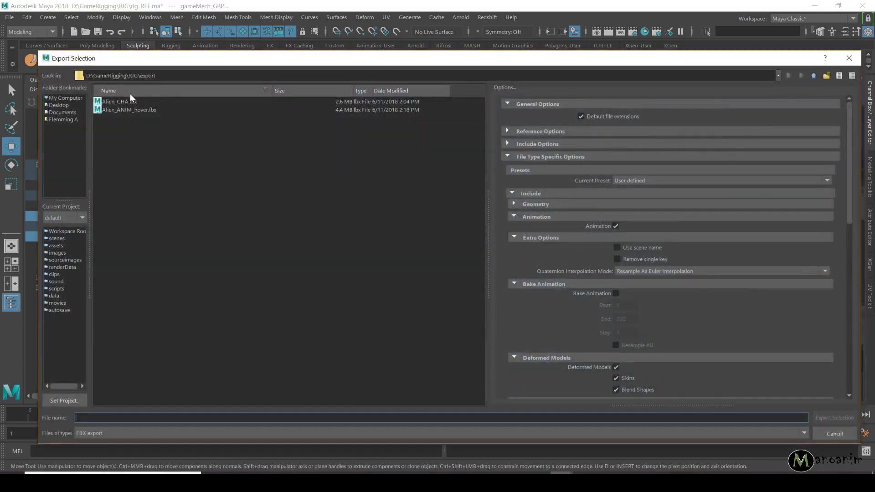
pyautogui.doubleClick(110, 76)
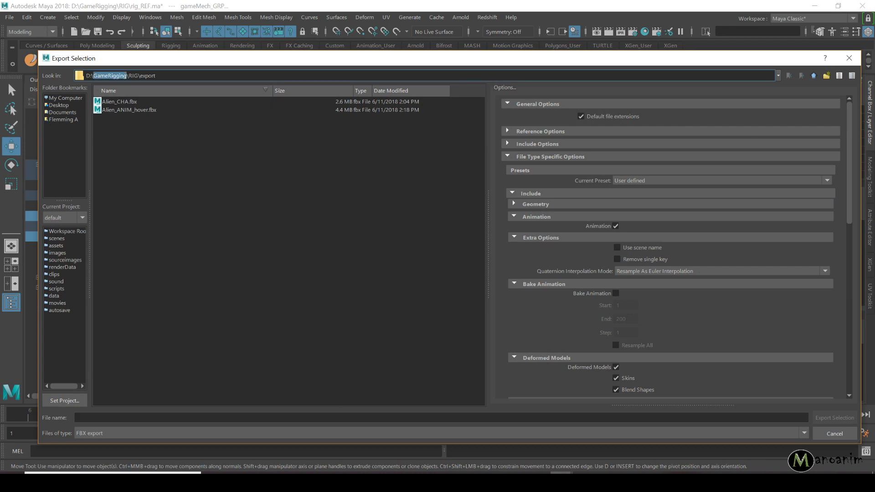
pyautogui.click(140, 75)
pyautogui.click(159, 103)
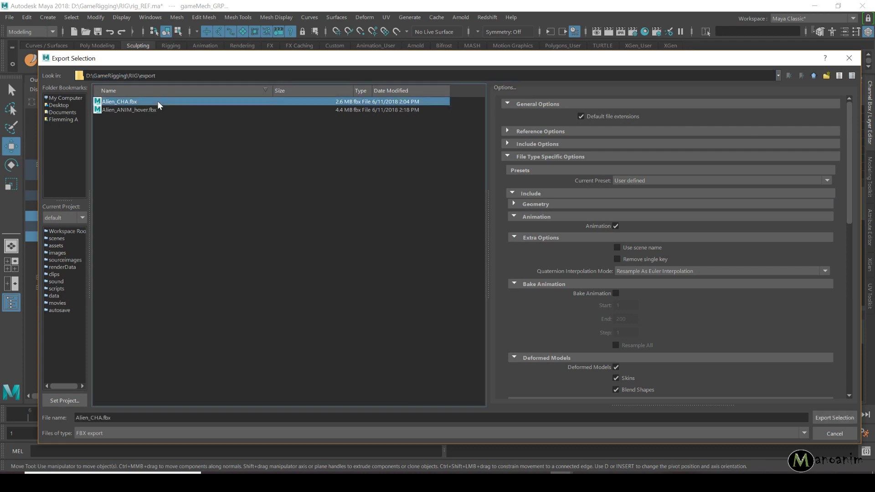
# Exclude animation, turn off automatic units for Centimeters, and export, replacing the existing file.
pyautogui.click(615, 226)
pyautogui.moveTo(529, 58)
pyautogui.mouseDown()
pyautogui.moveTo(538, 259)
pyautogui.moveTo(524, 61)
pyautogui.mouseUp()
pyautogui.scroll(-10, 600, 285)
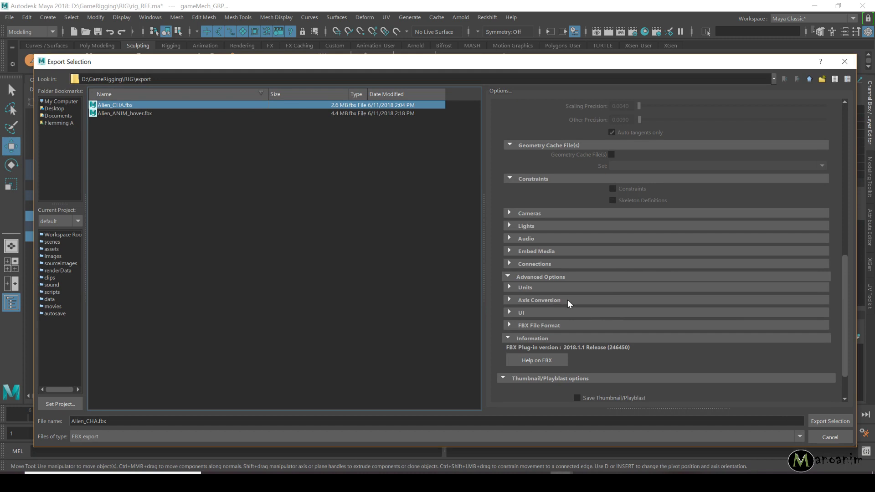
pyautogui.click(524, 287)
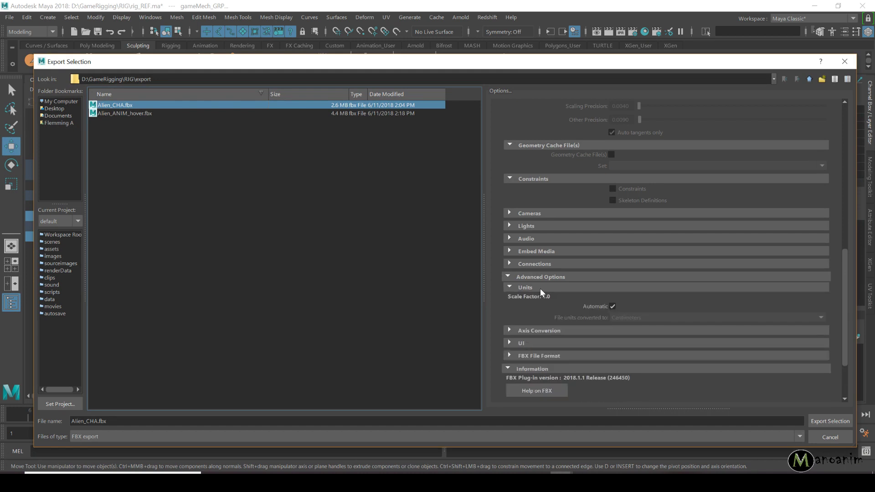
pyautogui.click(612, 306)
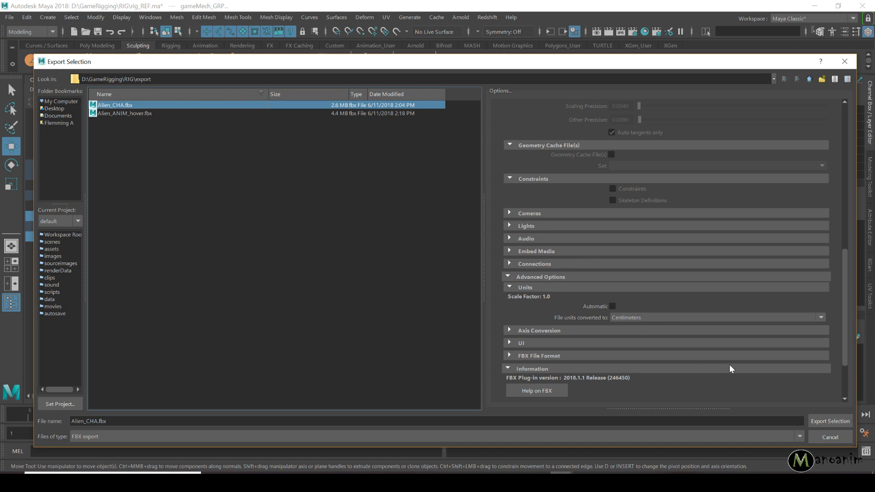
pyautogui.click(828, 421)
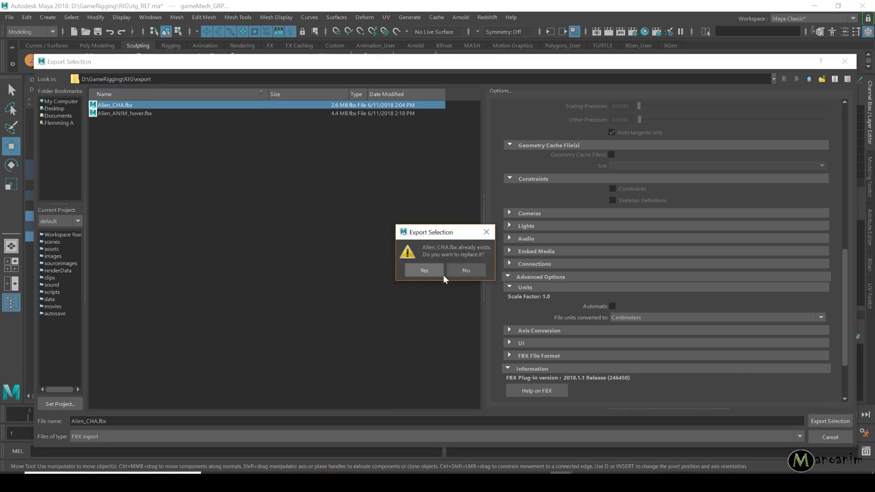
pyautogui.click(424, 270)
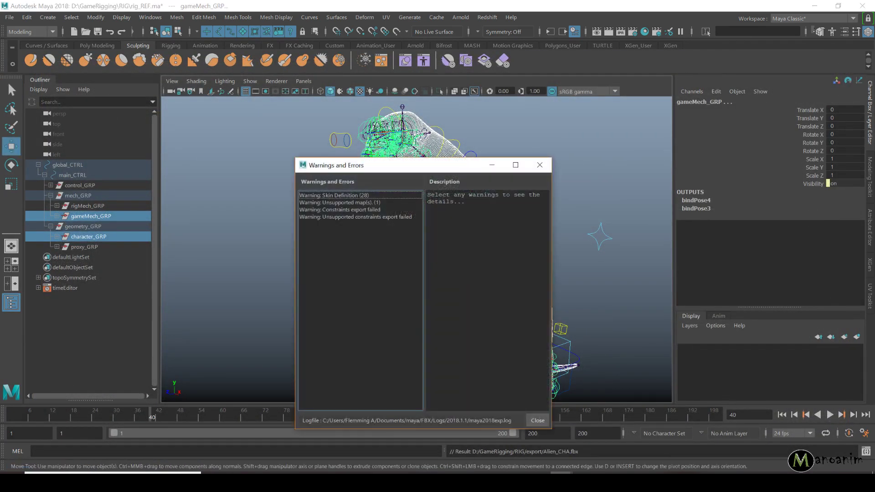
# Read the Skin Definition warning, highlighting neck joint names such as m_neck03_game_JNT.
pyautogui.click(331, 196)
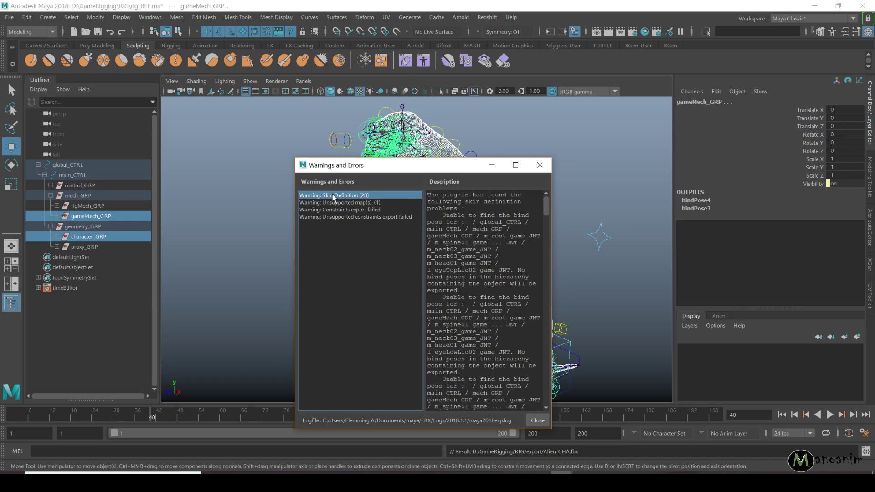
pyautogui.moveTo(443, 170); pyautogui.dragTo(198, 144)
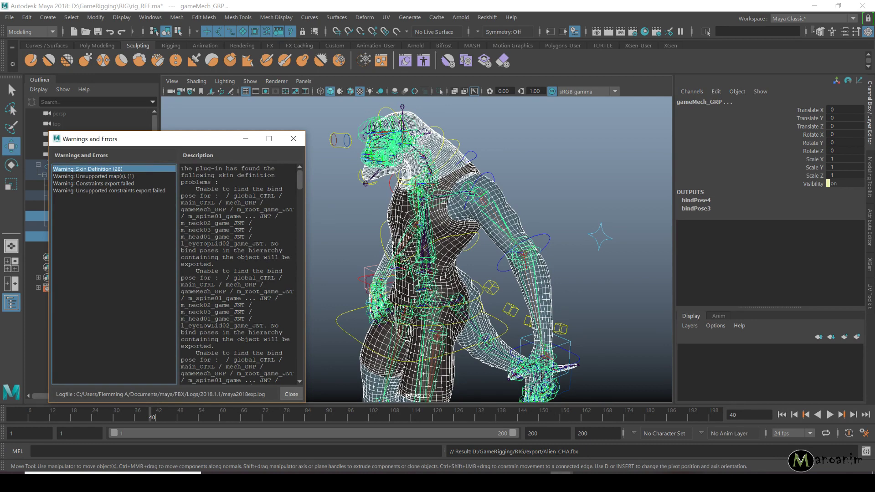
pyautogui.doubleClick(213, 223)
pyautogui.doubleClick(212, 230)
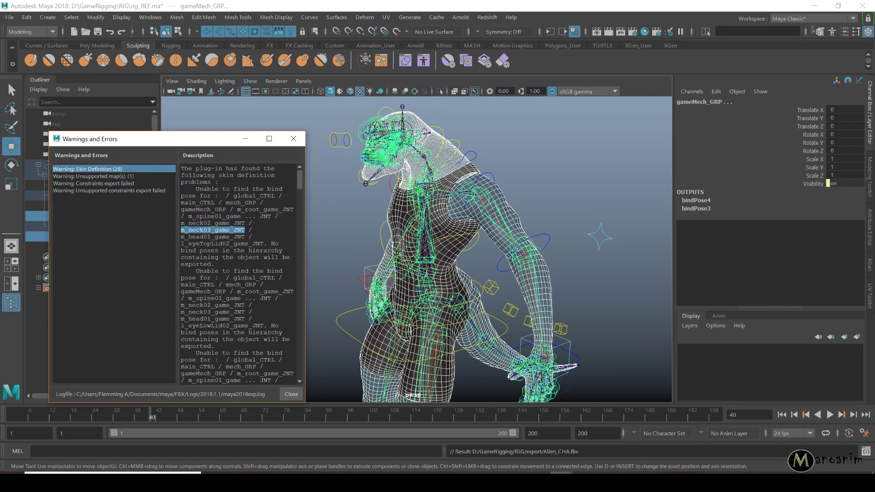
# Review the constraint export failure and unsupported map warnings, noting the ramp1 map.
pyautogui.click(115, 183)
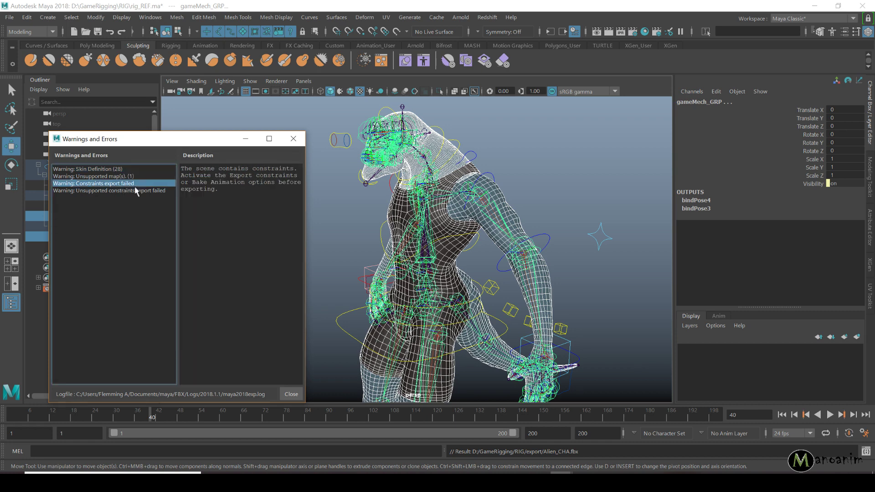
pyautogui.click(112, 191)
pyautogui.click(112, 175)
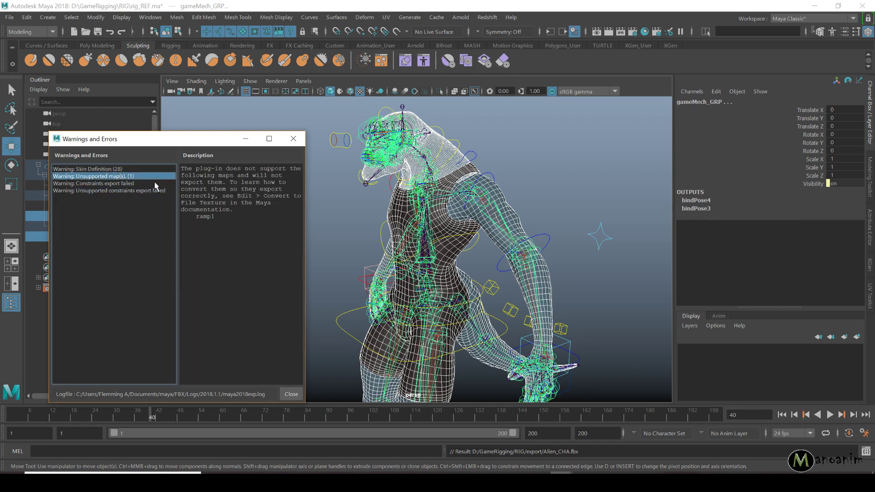
pyautogui.click(129, 184)
pyautogui.click(129, 190)
pyautogui.click(129, 177)
pyautogui.moveTo(218, 218); pyautogui.dragTo(182, 217)
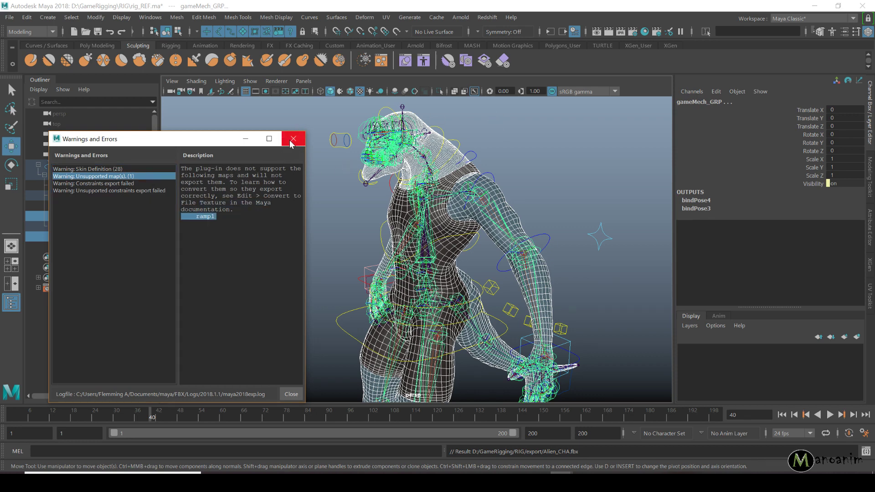
pyautogui.click(121, 170)
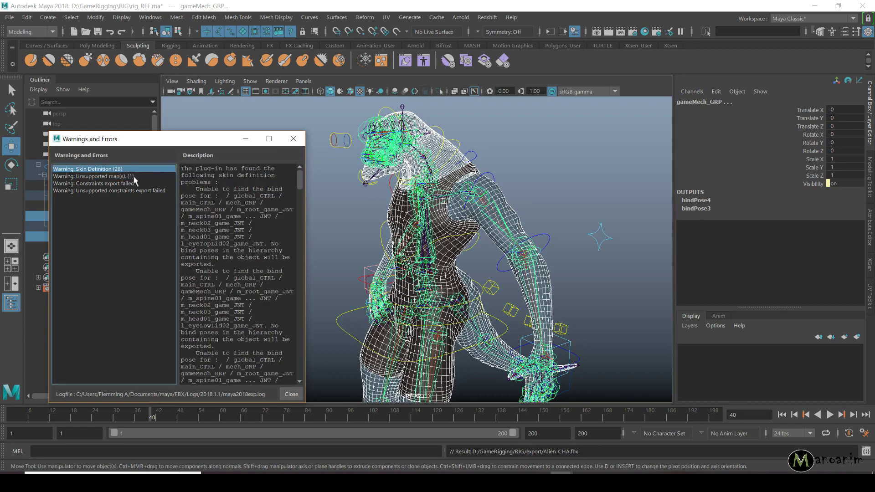
pyautogui.scroll(-10, 241, 273)
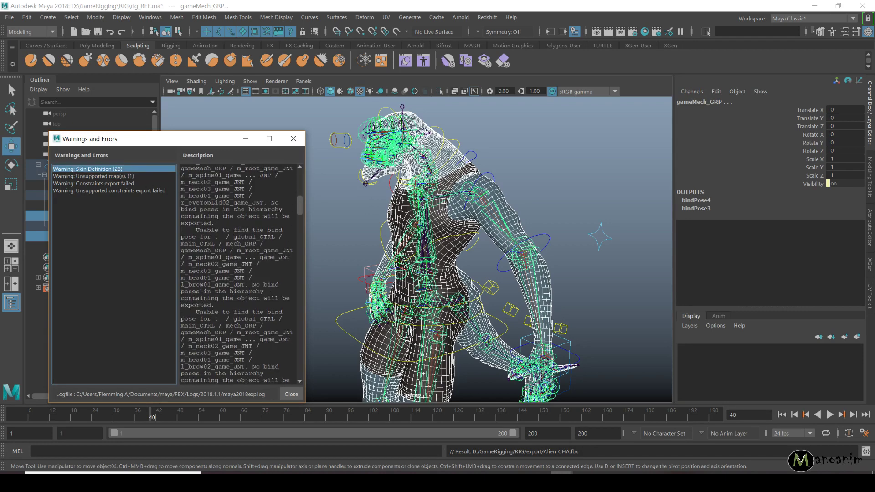
# Close the warnings report, switch to alien_ANIM_idle_hover.ma and replay the hover animation from frame 1.
pyautogui.click(293, 139)
pyautogui.click(420, 296)
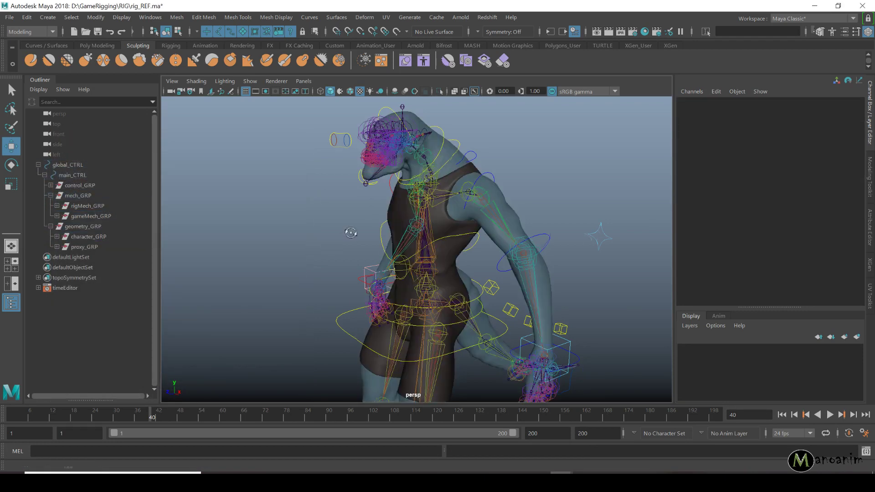
pyautogui.click(561, 482)
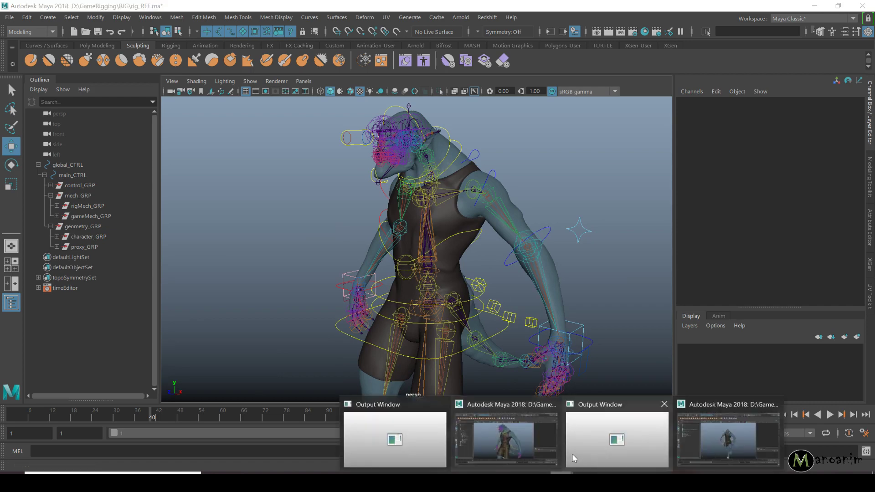
pyautogui.click(734, 435)
pyautogui.click(385, 120)
pyautogui.hotkey('alt', 'v')
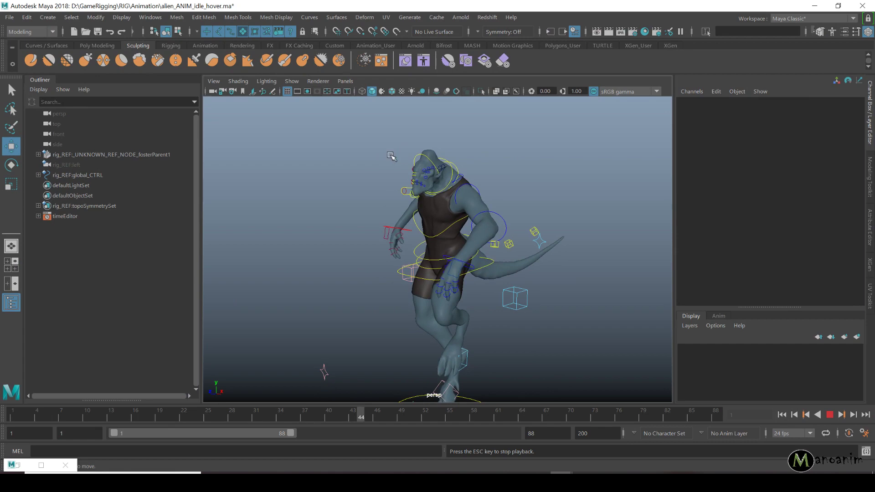
pyautogui.hotkey('alt', 'v')
pyautogui.hotkey('alt', 'shift', 'v')
pyautogui.keyDown('alt'); pyautogui.moveTo(366, 195); pyautogui.dragTo(518, 202); pyautogui.keyUp('alt')
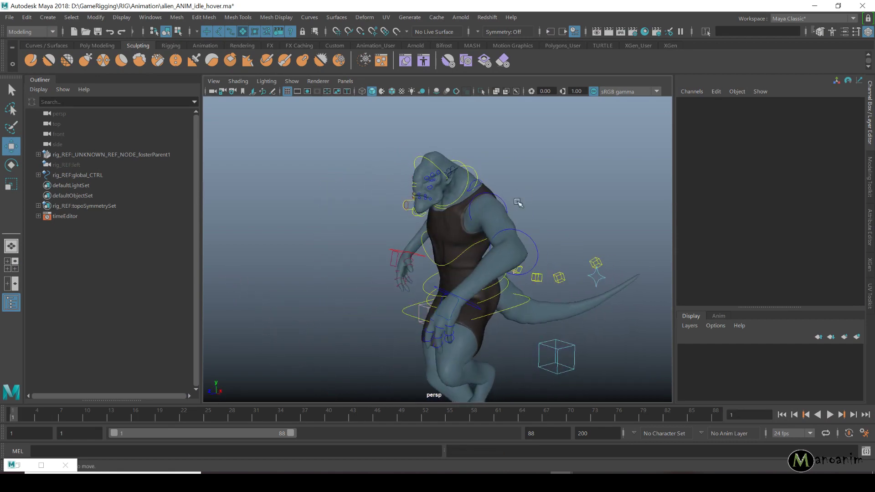
# Expand the referenced rig and inspect geometry_GRP, character_GRP, rigMech_GRP and gameMech_GRP.
pyautogui.click(38, 175)
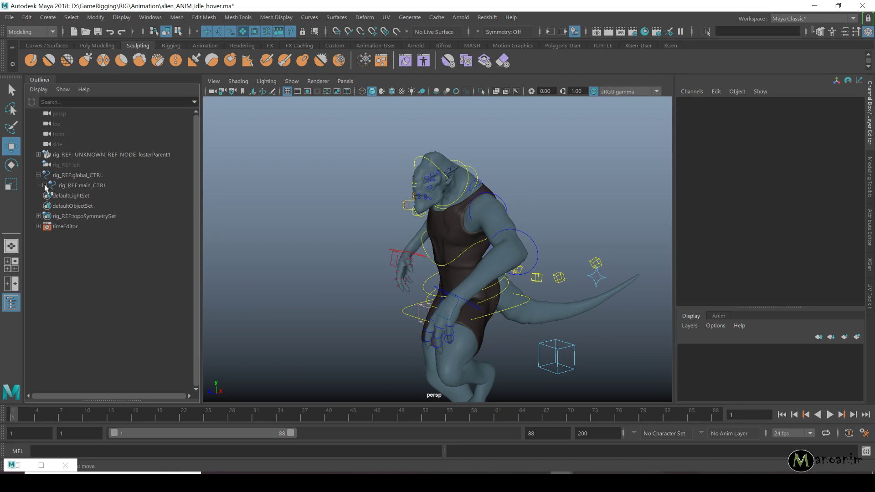
pyautogui.click(44, 186)
pyautogui.click(97, 216)
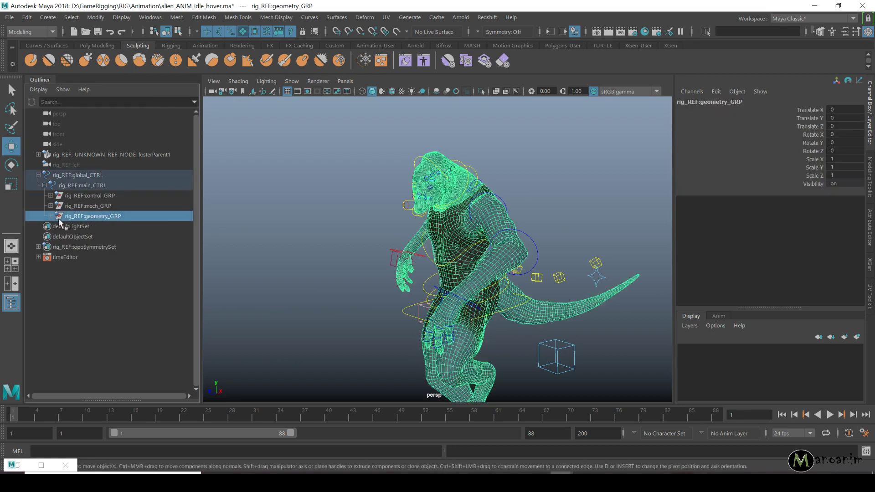
pyautogui.click(50, 216)
pyautogui.click(109, 227)
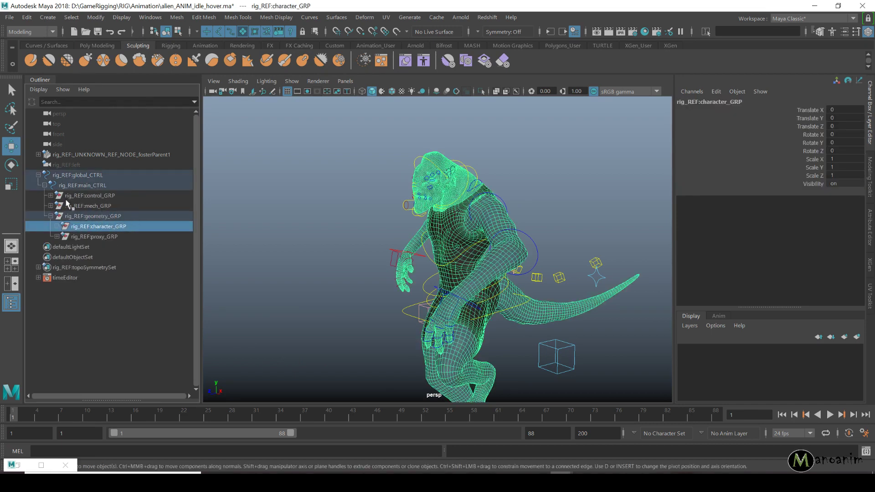
pyautogui.click(51, 206)
pyautogui.click(97, 216)
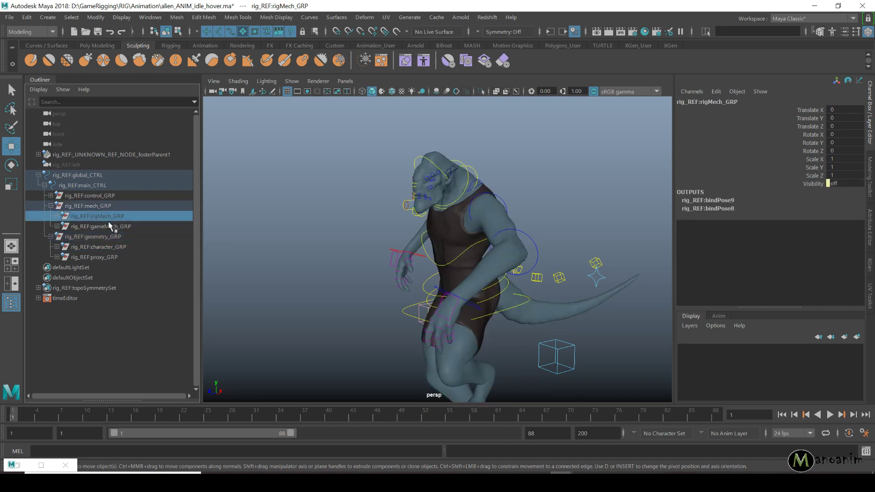
pyautogui.click(111, 226)
pyautogui.click(110, 246)
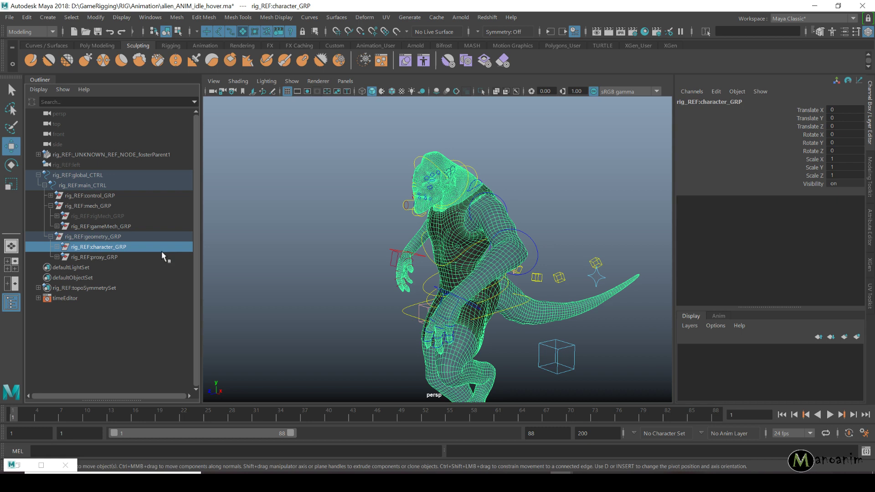
# Check the head's headBulge_BLND weight, then select proxy_GRP, character_GRP and finally gameMech_GRP.
pyautogui.click(371, 207)
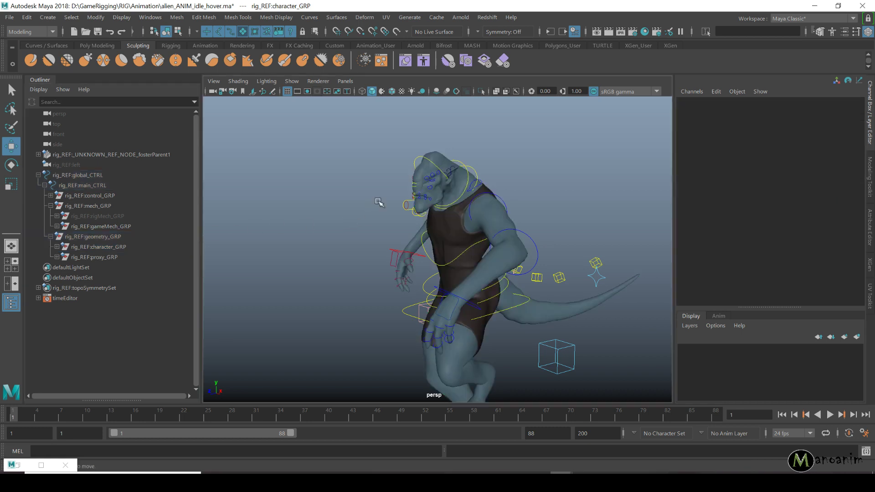
pyautogui.click(435, 160)
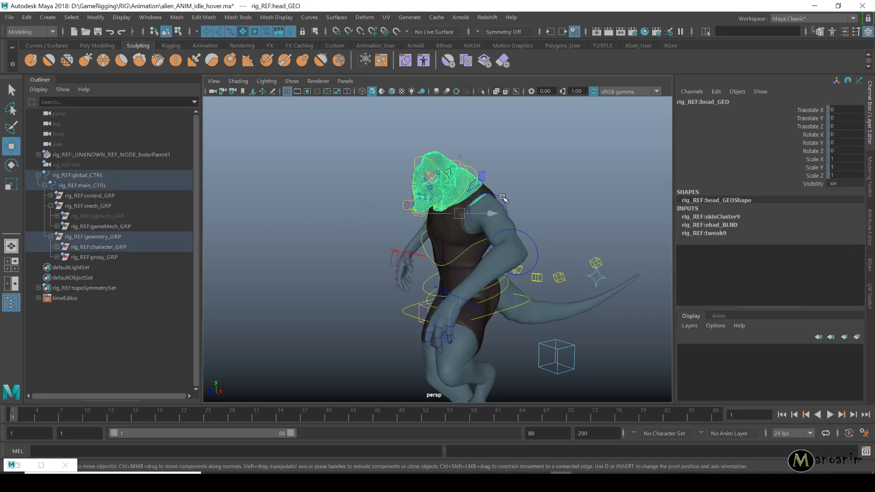
pyautogui.click(704, 225)
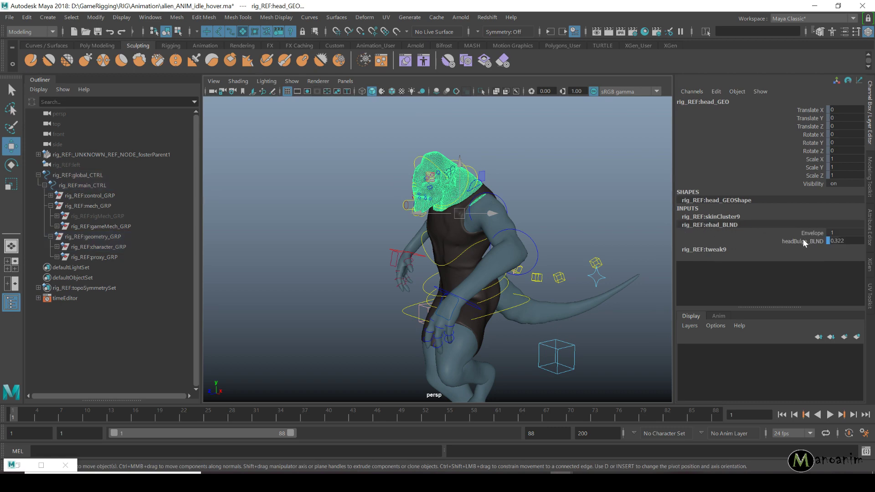
pyautogui.click(226, 146)
pyautogui.click(104, 256)
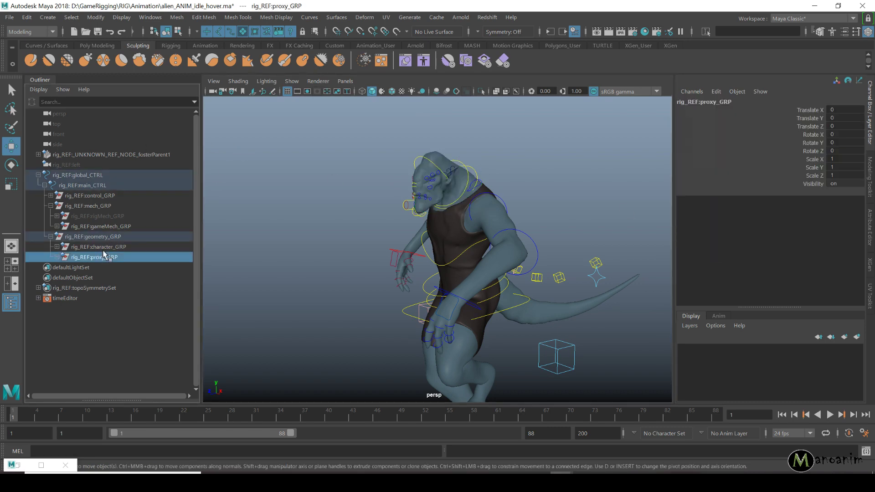
pyautogui.click(104, 247)
pyautogui.click(103, 226)
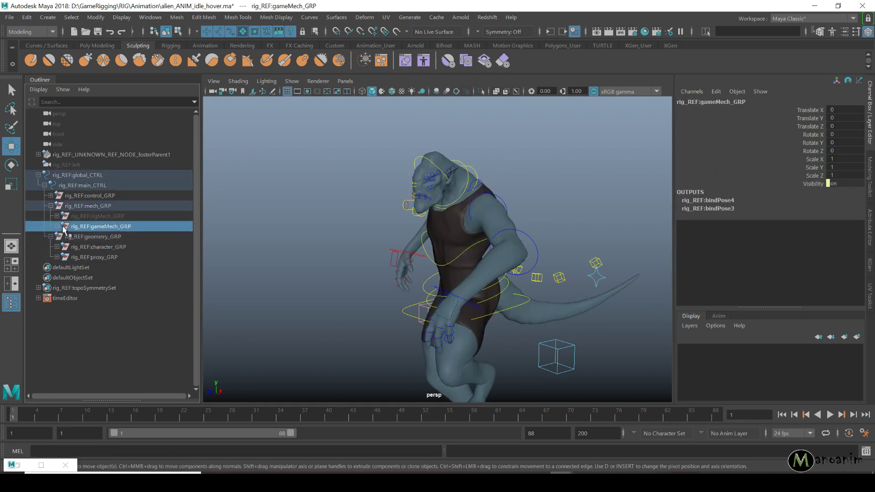
# Expand gameMech_GRP and select every game joint from m_root_game_JNT to the last one.
pyautogui.click(57, 226)
pyautogui.keyDown('shift'); pyautogui.click(63, 236); pyautogui.keyUp('shift')
pyautogui.click(142, 237)
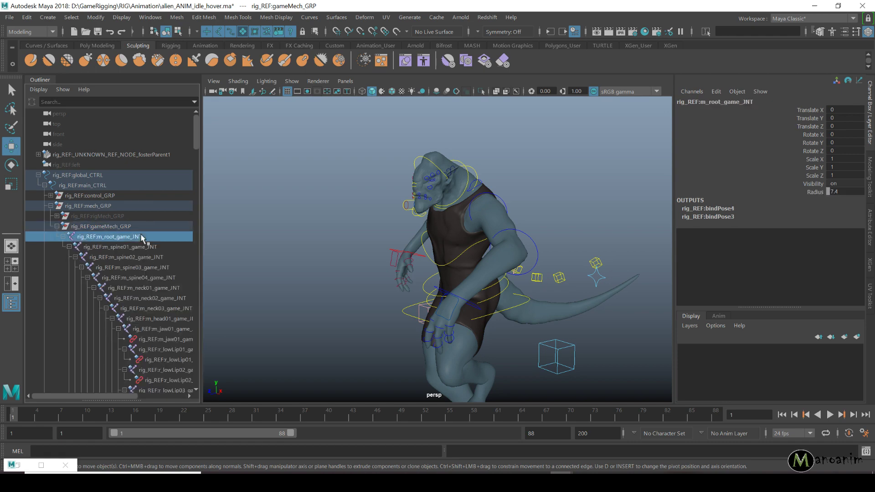
pyautogui.scroll(-10, 151, 257)
pyautogui.scroll(-10, 151, 257)
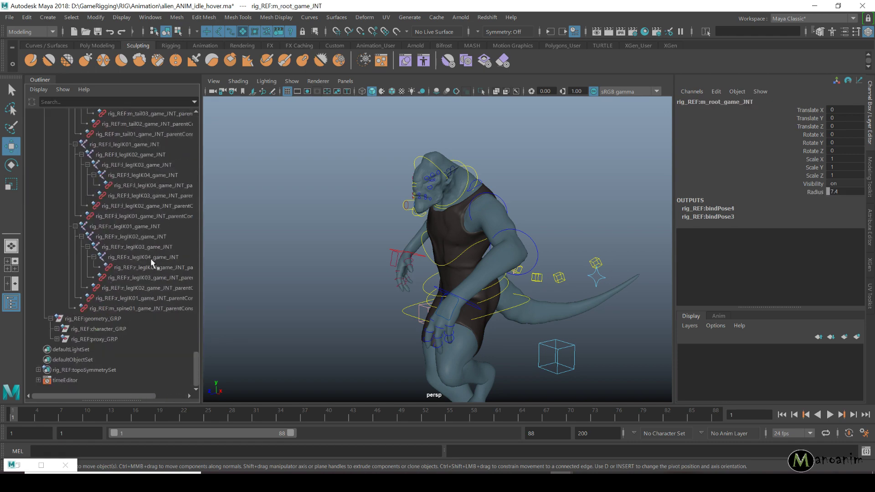
pyautogui.keyDown('shift'); pyautogui.click(123, 309); pyautogui.keyUp('shift')
pyautogui.scroll(10, 116, 279)
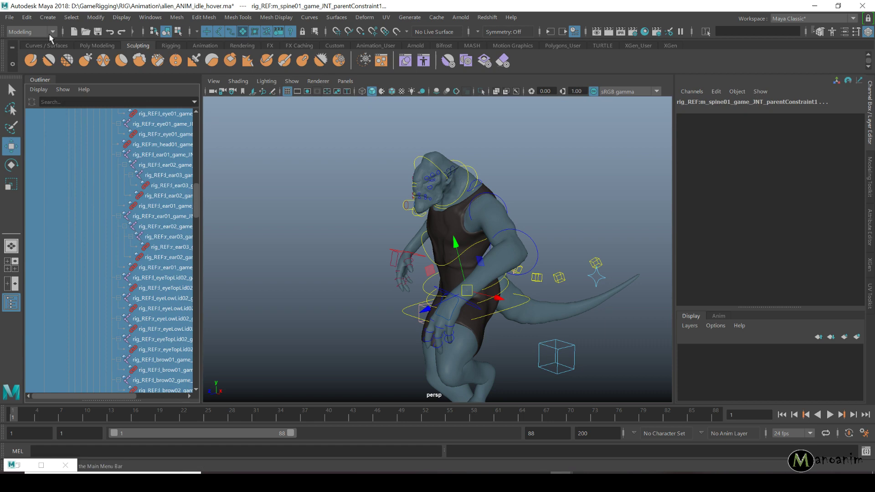
# Run Edit > Keys > Bake Simulation on the selected joints across frames 1-88.
pyautogui.click(27, 17)
pyautogui.moveTo(67, 112)
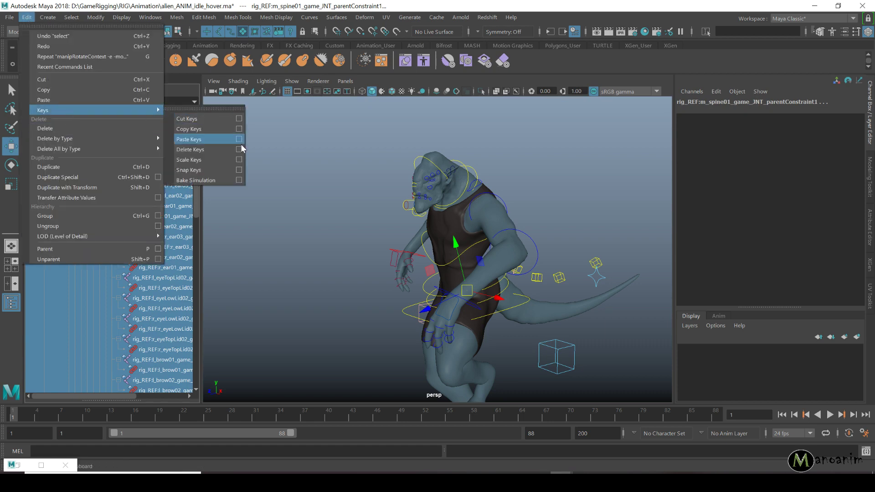
pyautogui.click(237, 179)
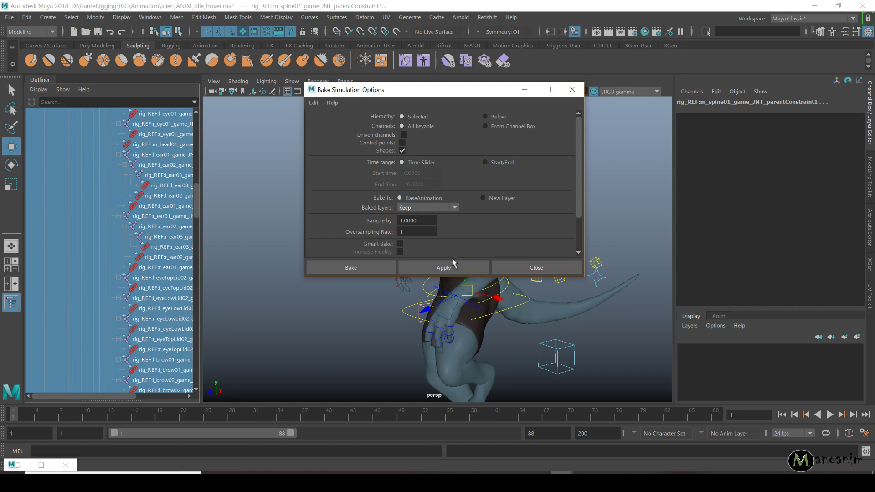
pyautogui.click(453, 270)
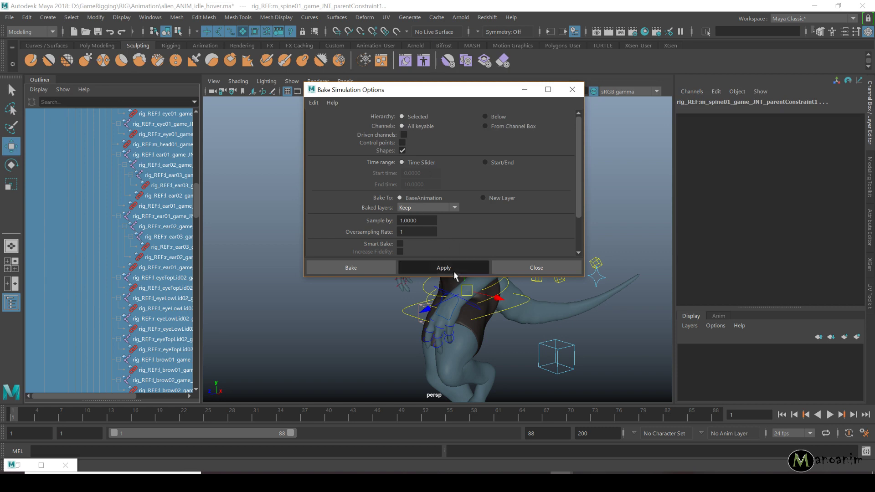
pyautogui.click(556, 269)
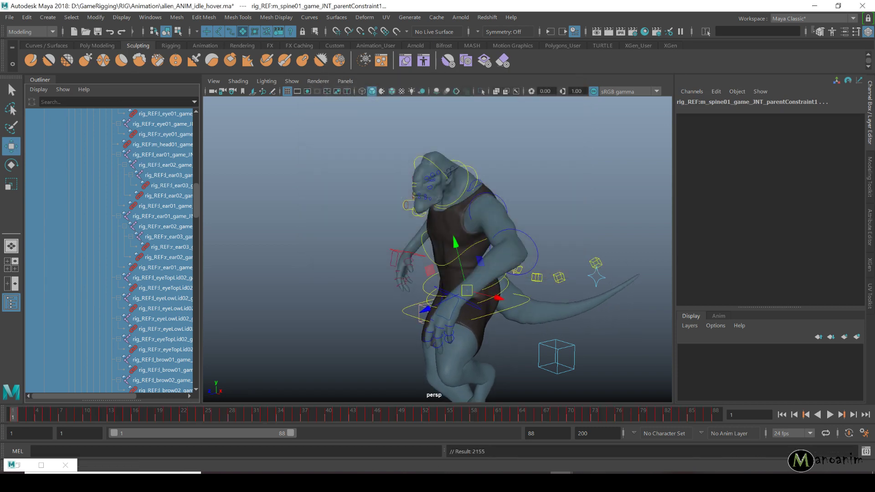
# Inspect the left lower eyelid joint's channels and the root game joint, then clear the selection.
pyautogui.click(155, 298)
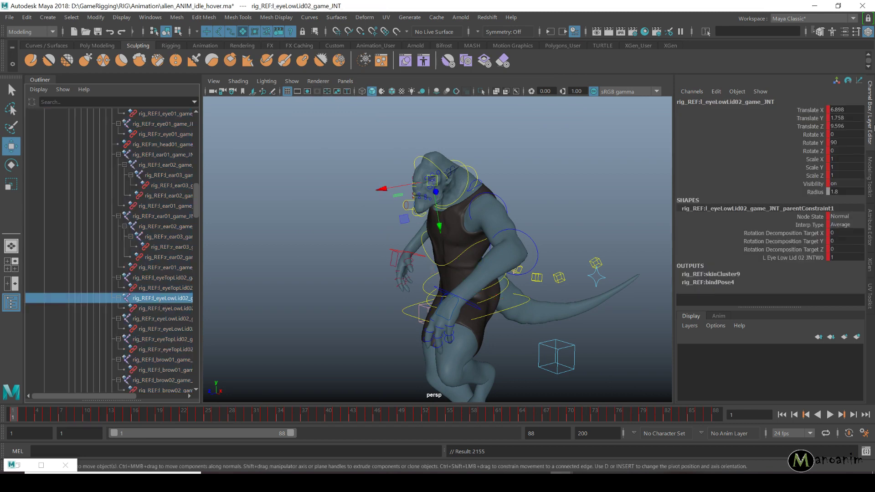
pyautogui.moveTo(804, 110); pyautogui.dragTo(790, 178)
pyautogui.scroll(10, 122, 159)
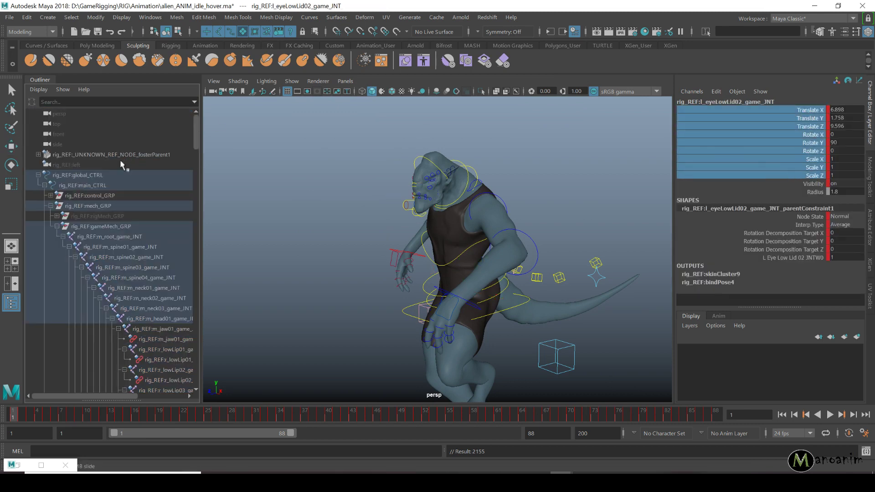
pyautogui.click(115, 237)
pyautogui.click(356, 143)
pyautogui.scroll(-3, 521, 229)
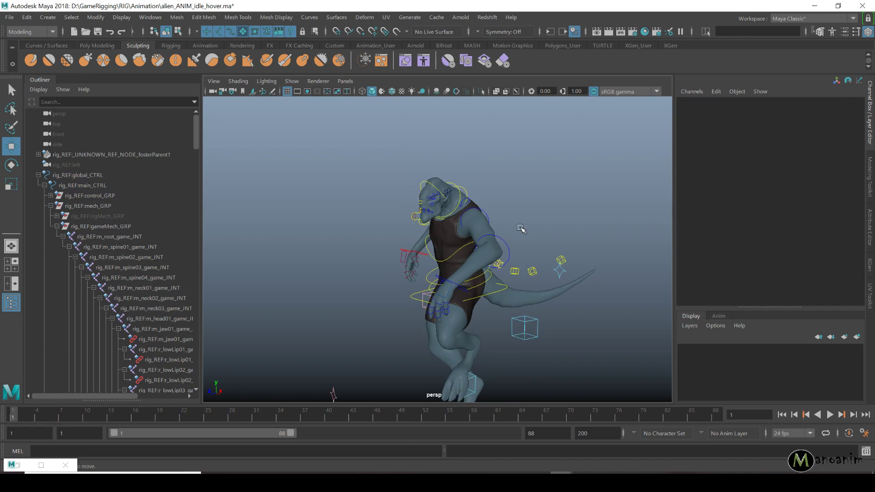
# Frame the alien's upper body and check the head mesh's headBulge_BLND blend shape weight.
pyautogui.keyDown('alt'); pyautogui.moveTo(522, 228); pyautogui.dragTo(543, 192, button='middle'); pyautogui.keyUp('alt')
pyautogui.keyDown('alt'); pyautogui.moveTo(542, 191); pyautogui.dragTo(501, 217); pyautogui.keyUp('alt')
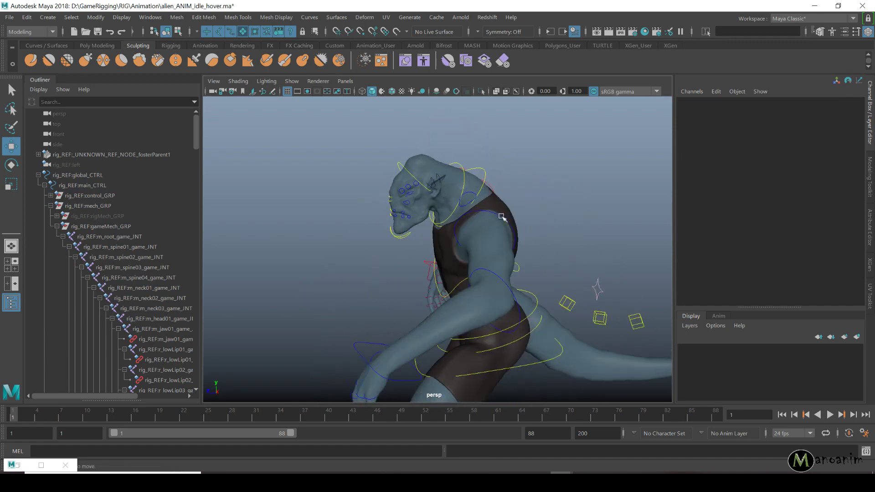
pyautogui.click(424, 167)
pyautogui.click(710, 225)
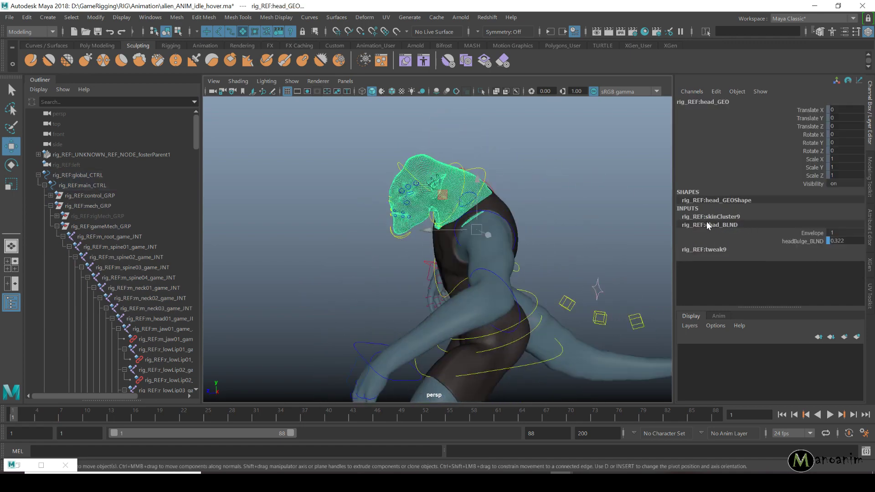
pyautogui.click(518, 175)
# Select the body mesh's blendShape1 node holding the l_elbowBend_BLND and r_elbowBend_BLND weights.
pyautogui.click(506, 229)
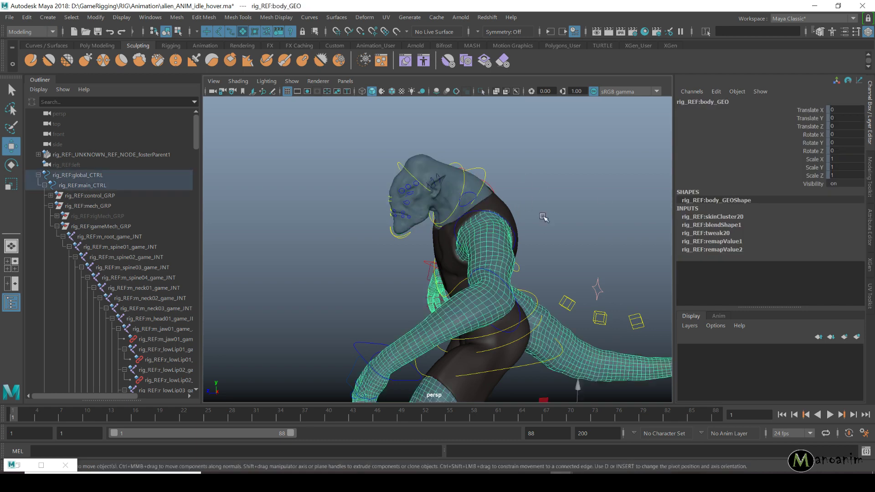
pyautogui.click(717, 224)
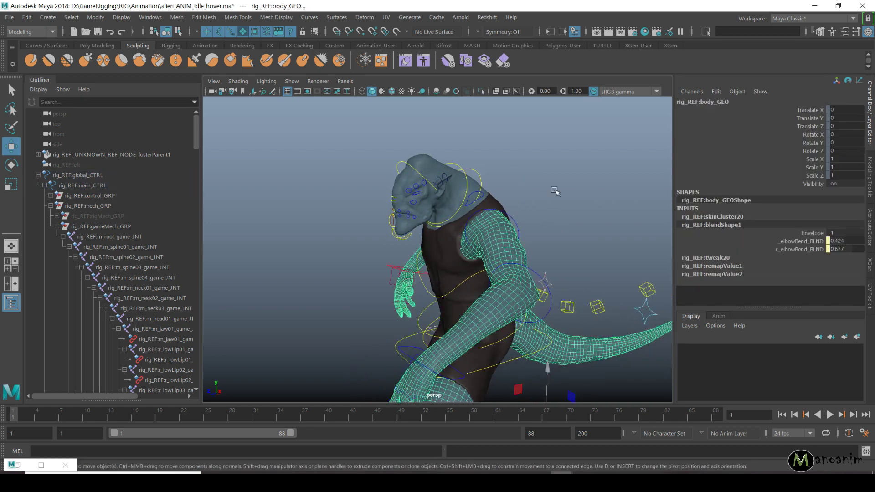
pyautogui.doubleClick(741, 225)
pyautogui.press('Return')
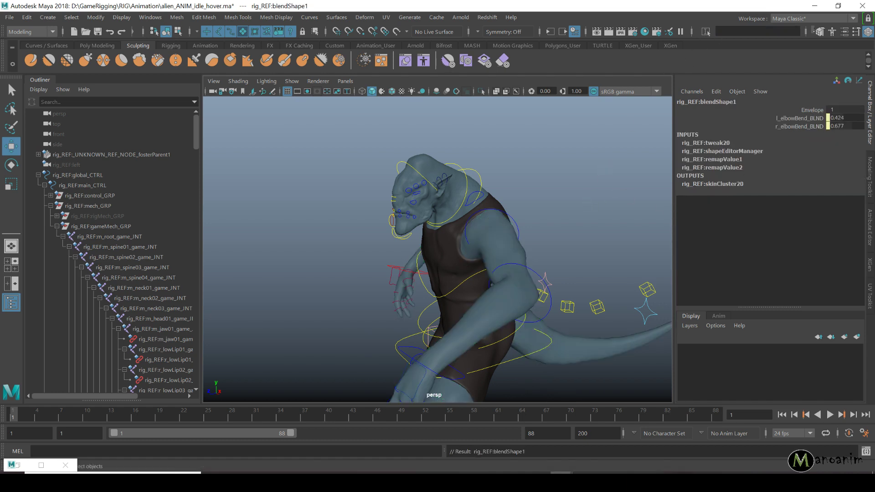
pyautogui.click(705, 31)
pyautogui.click(724, 70)
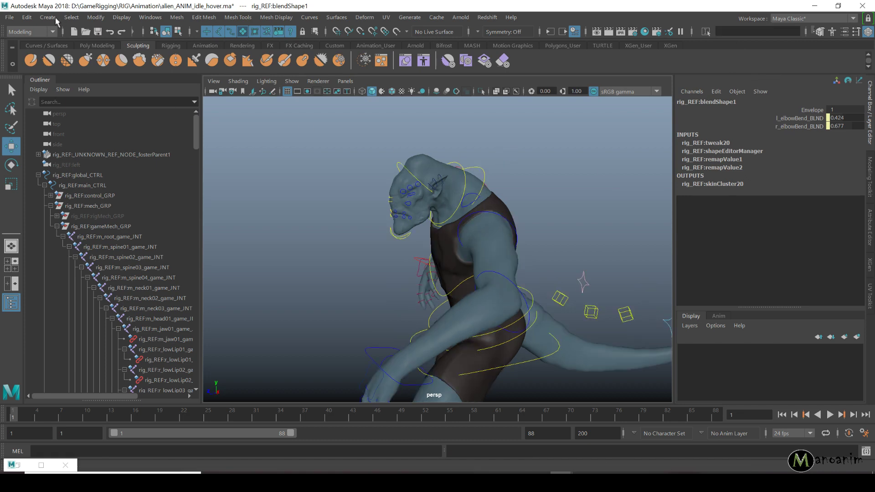
# Bake blendShape1's elbow-bend weights into keyframes with Edit > Keys > Bake Simulation.
pyautogui.click(26, 17)
pyautogui.moveTo(54, 114)
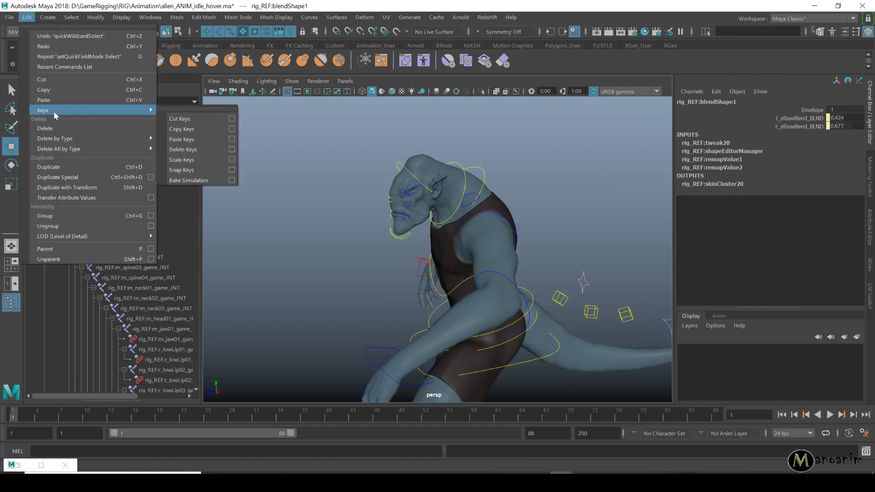
pyautogui.click(188, 180)
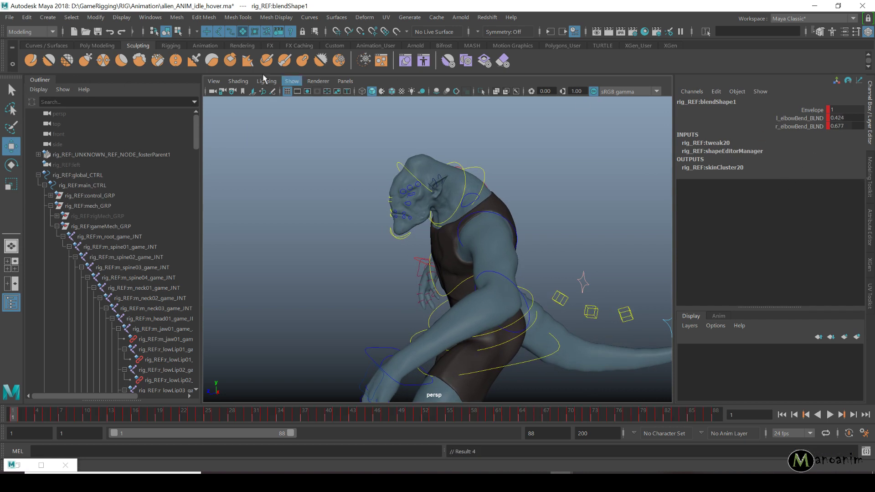
# Select the head's ehad_BLND node, bake its headBulge_BLND weight, then select the root game joint.
pyautogui.click(471, 170)
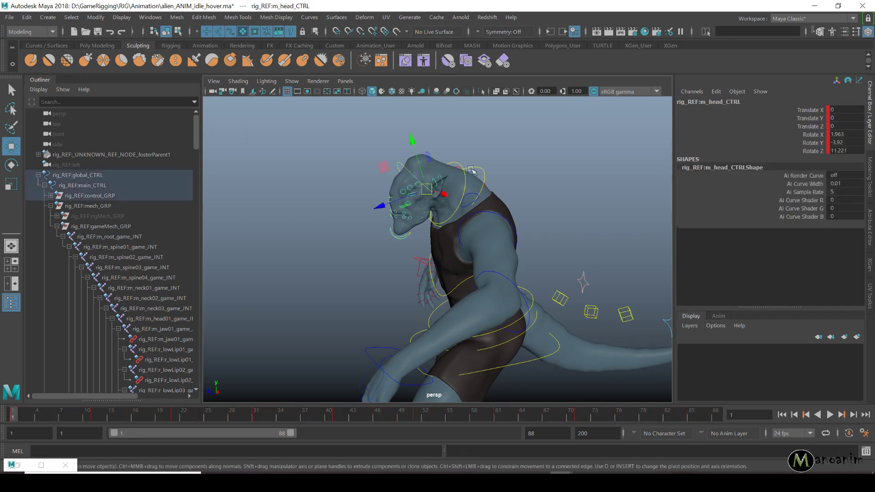
pyautogui.click(448, 175)
pyautogui.click(733, 223)
pyautogui.doubleClick(732, 223)
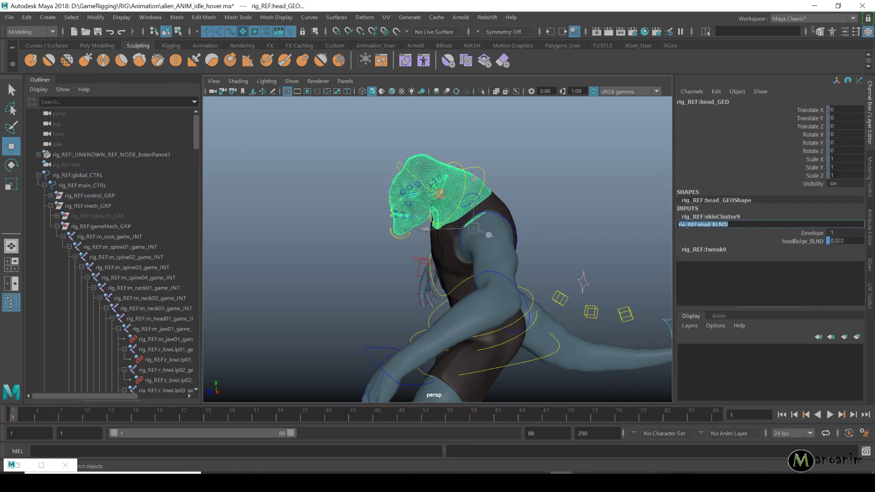
pyautogui.press('Return')
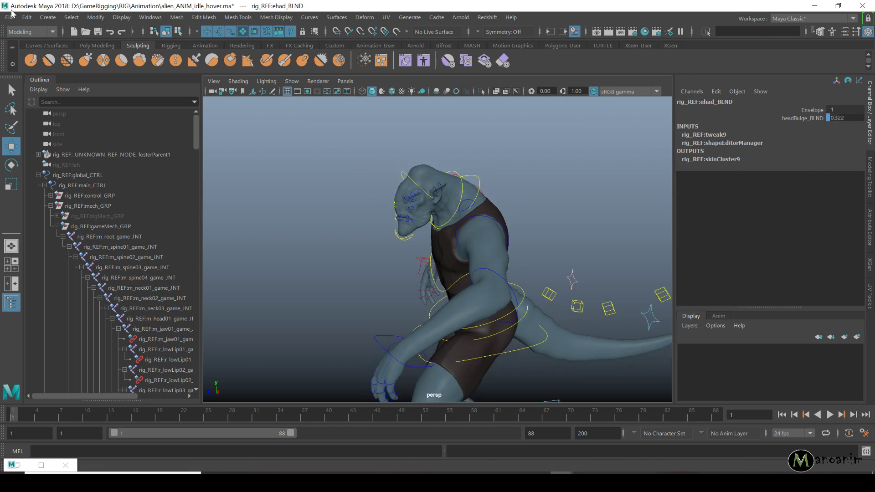
pyautogui.click(26, 17)
pyautogui.moveTo(105, 112)
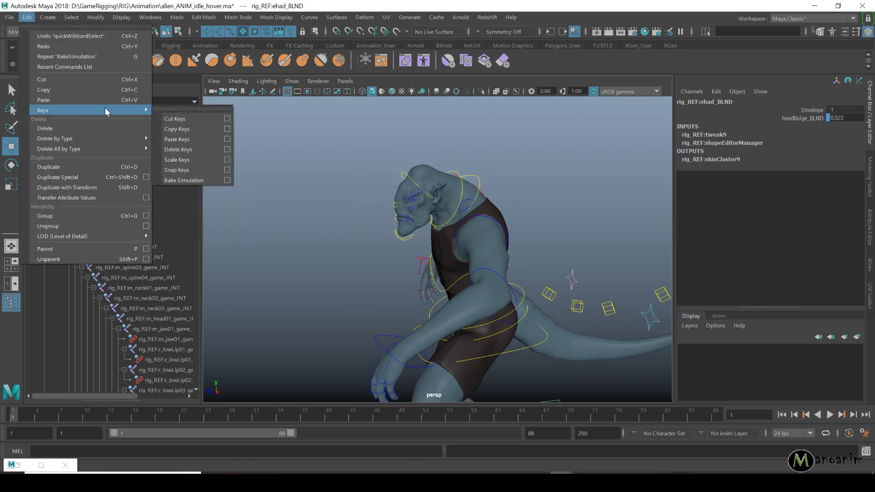
pyautogui.click(187, 180)
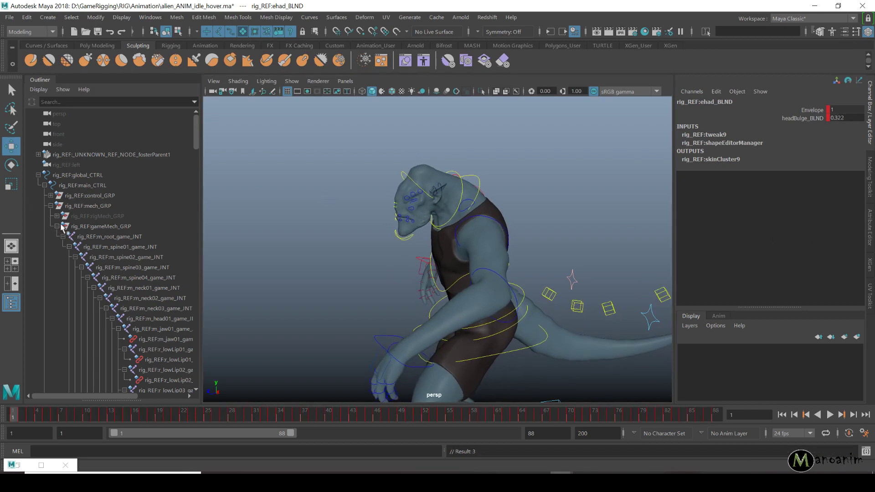
pyautogui.click(107, 237)
# Select the gameMech_GRP skeleton group together with the character_GRP meshes.
pyautogui.click(57, 227)
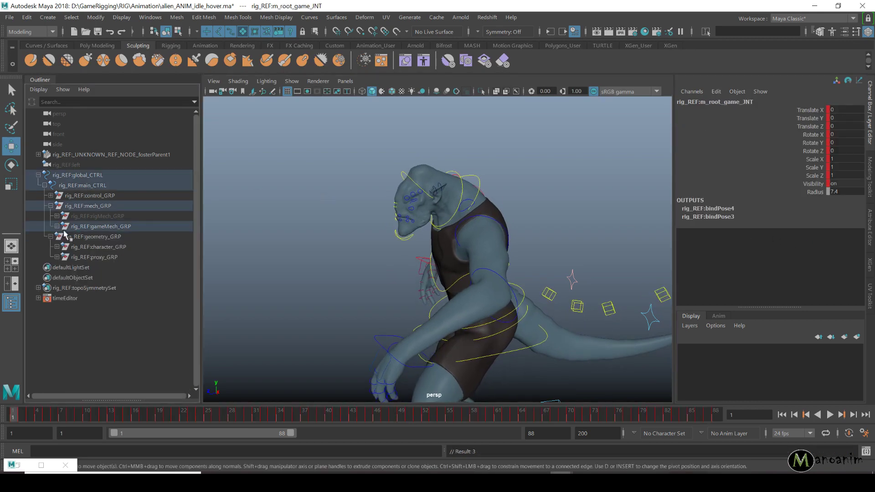
pyautogui.click(100, 226)
pyautogui.keyDown('ctrl'); pyautogui.click(105, 247); pyautogui.keyUp('ctrl')
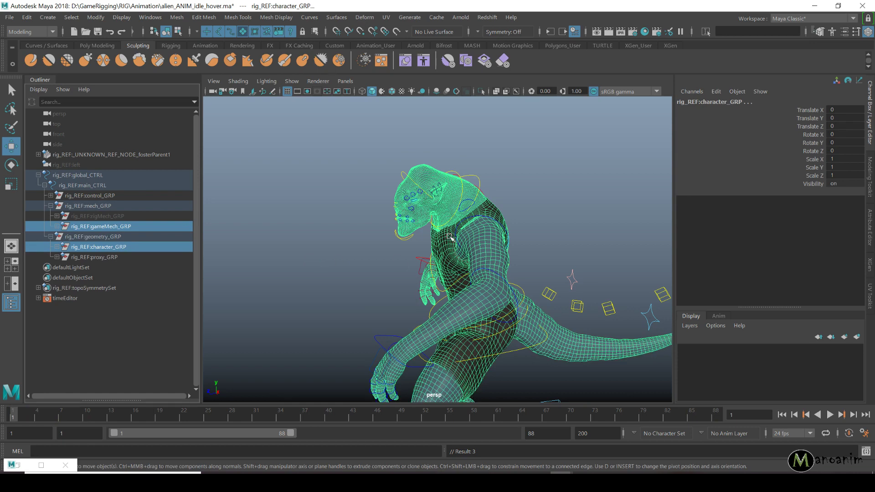
pyautogui.keyDown('alt'); pyautogui.moveTo(450, 237); pyautogui.dragTo(317, 222); pyautogui.keyUp('alt')
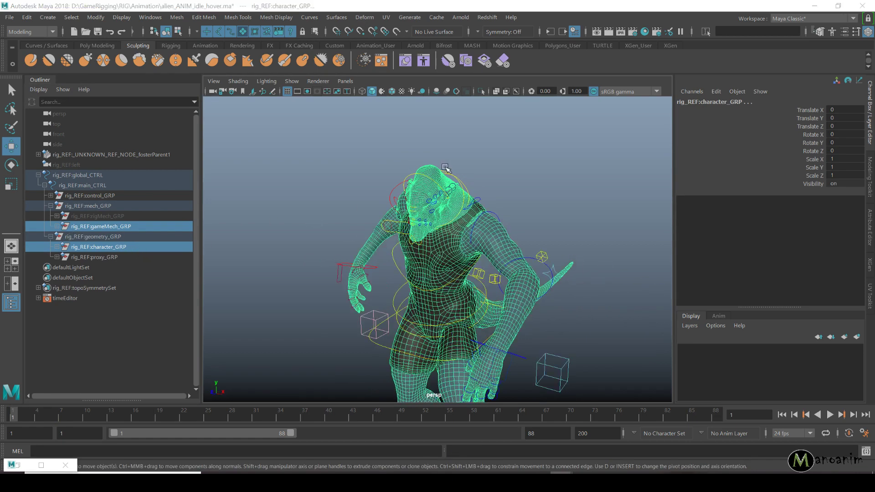
# Start a File > Export Selection of the selected skeleton and meshes.
pyautogui.press('space')
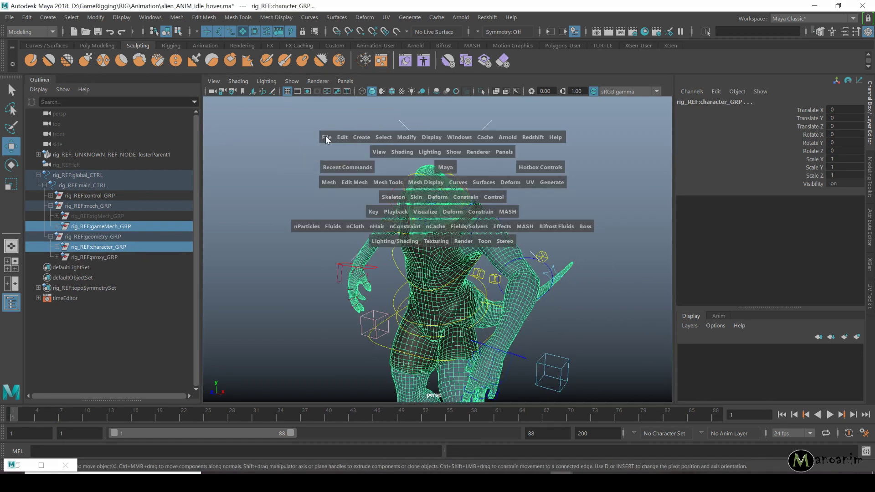
pyautogui.click(322, 137)
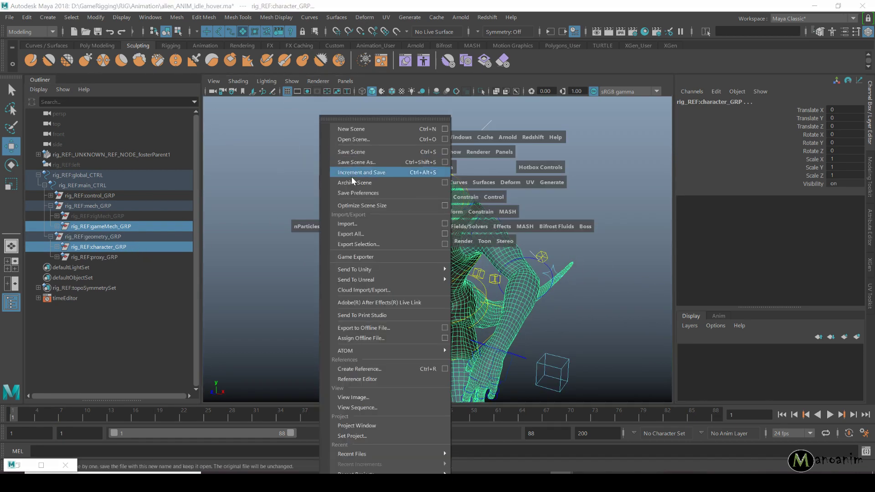
pyautogui.click(445, 244)
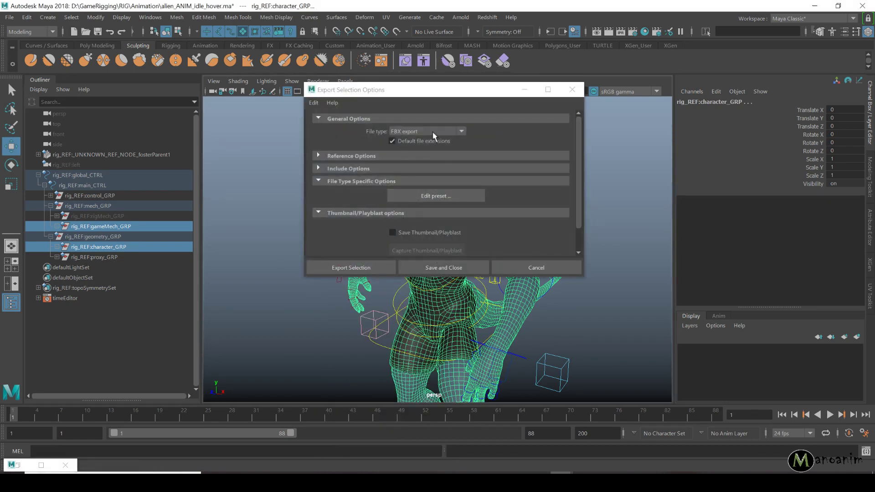
pyautogui.click(373, 267)
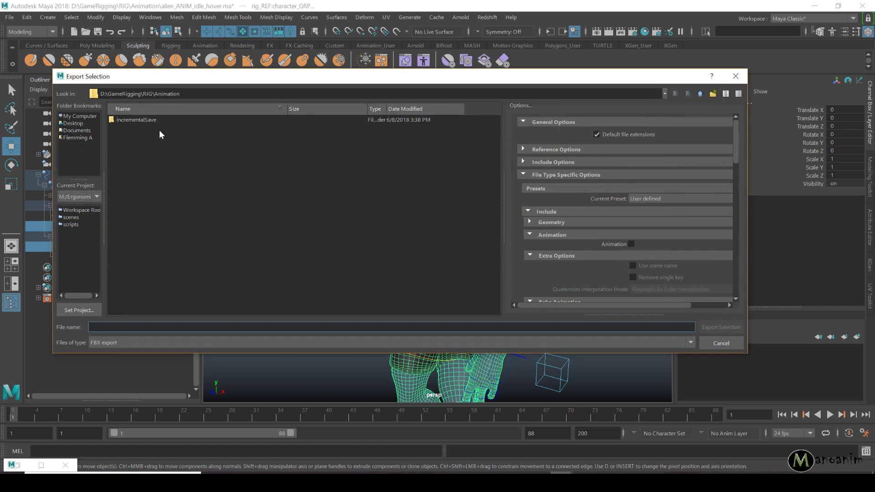
# Cancel the export file browser and return to the rig scene with gameMech_GRP selected.
pyautogui.click(699, 92)
pyautogui.click(734, 77)
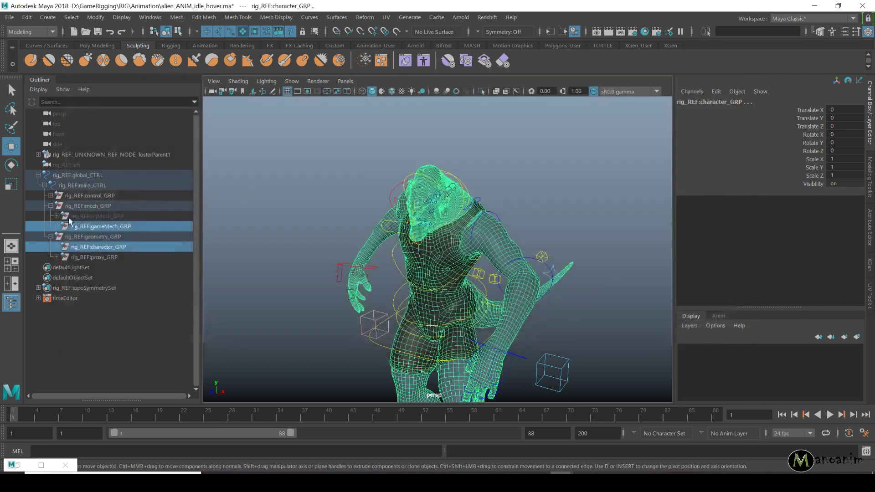
pyautogui.click(115, 224)
pyautogui.rightClick(115, 224)
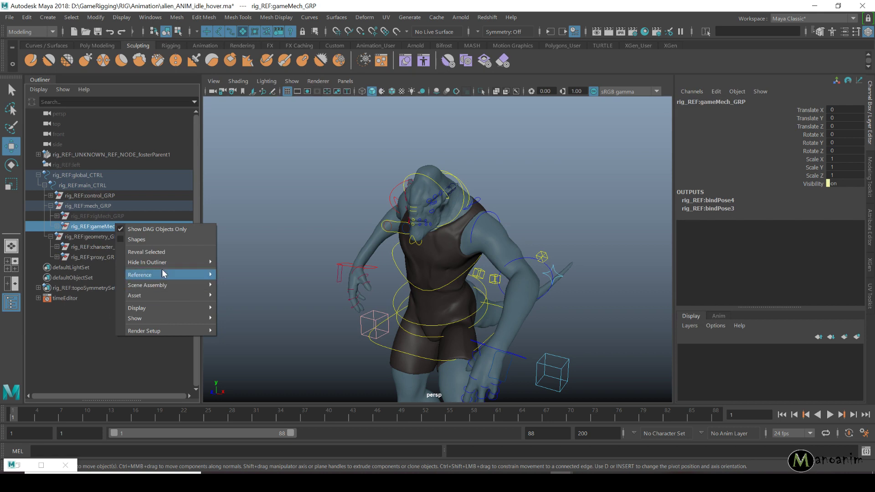
pyautogui.click(292, 204)
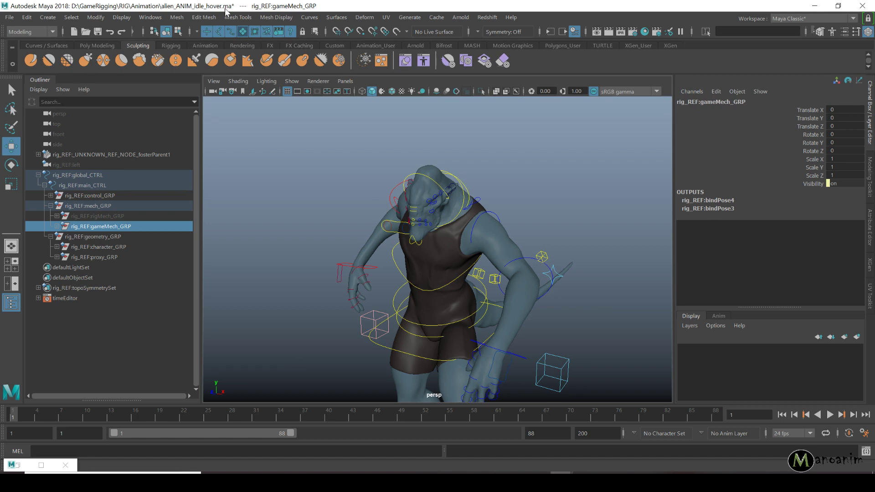
# Import the referenced rig into the scene via mech_GRP's Reference > Import.
pyautogui.click(118, 205)
pyautogui.rightClick(118, 206)
pyautogui.moveTo(158, 259)
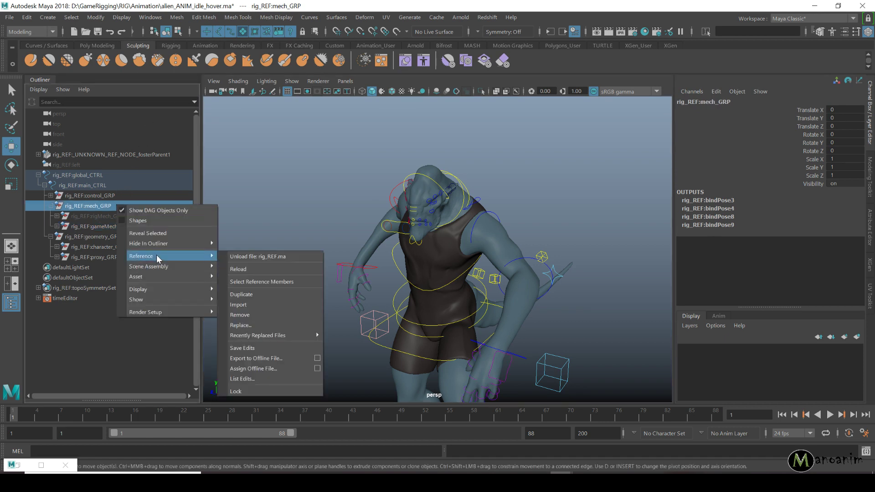
pyautogui.click(259, 306)
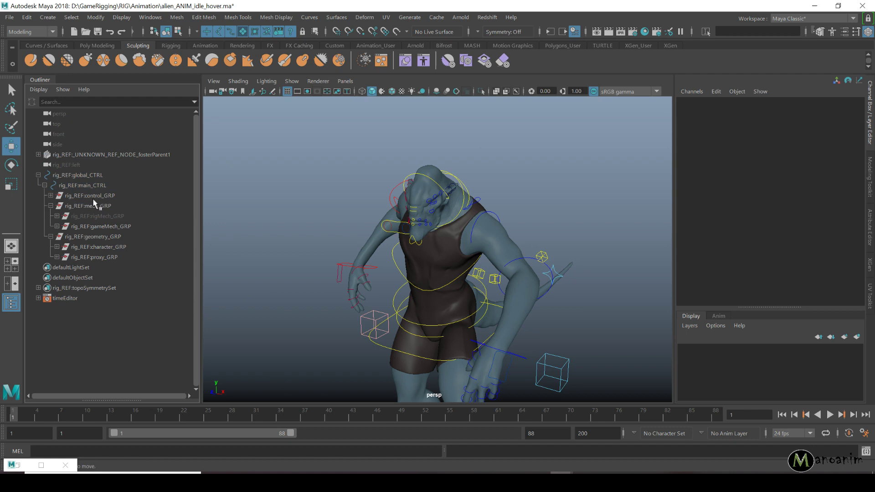
# Delete the rig_REF namespace in the Namespace Editor, merging it with the parent.
pyautogui.click(93, 205)
pyautogui.press('space')
pyautogui.moveTo(365, 158); pyautogui.dragTo(488, 361)
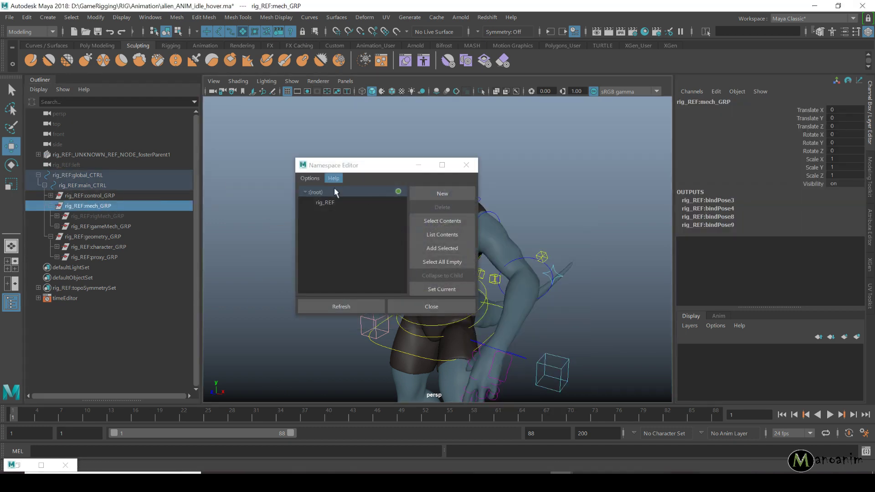
pyautogui.click(325, 202)
pyautogui.click(442, 207)
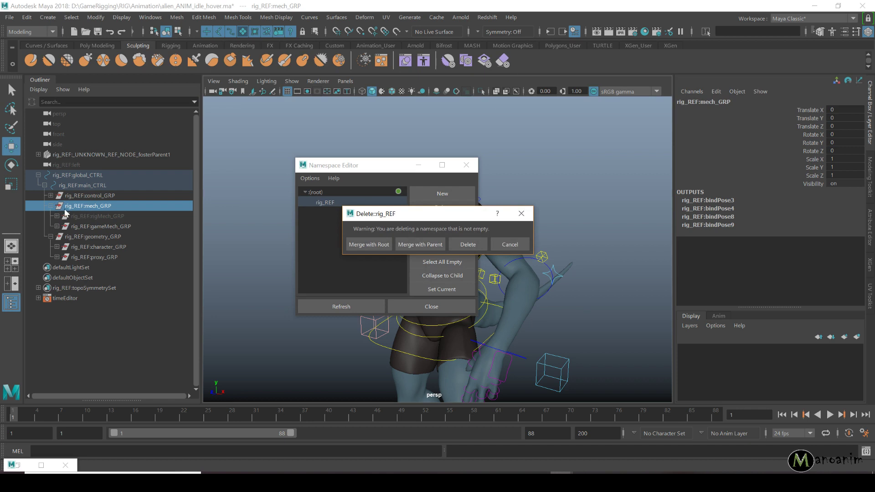
pyautogui.click(431, 243)
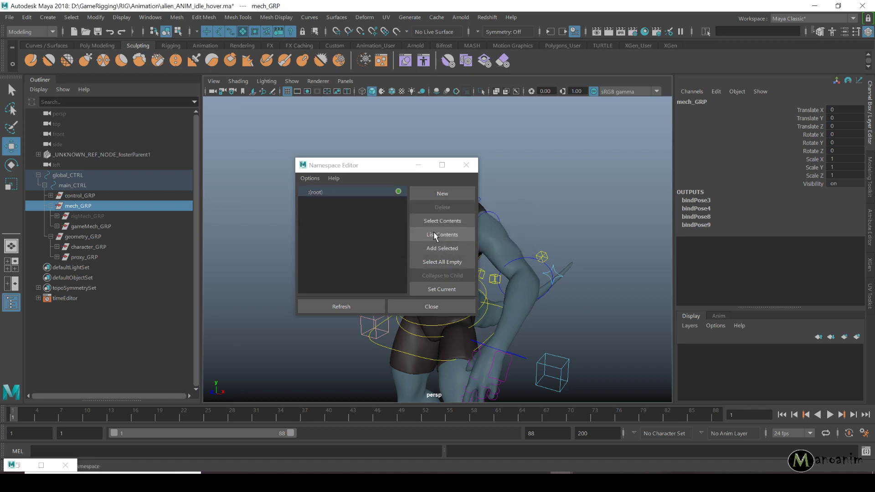
pyautogui.click(465, 165)
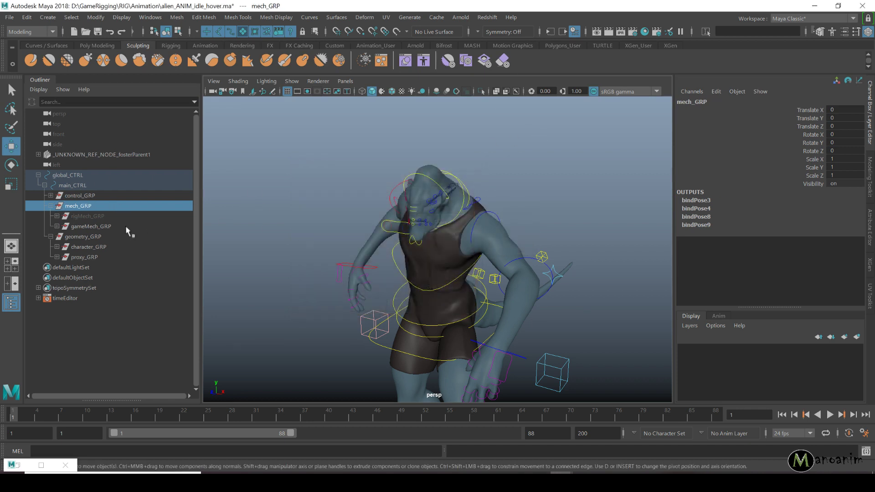
# Select the gameMech_GRP group on its own, without proxy_GRP.
pyautogui.click(92, 225)
pyautogui.keyDown('ctrl'); pyautogui.click(102, 257); pyautogui.keyUp('ctrl')
pyautogui.keyDown('ctrl'); pyautogui.click(104, 259); pyautogui.keyUp('ctrl')
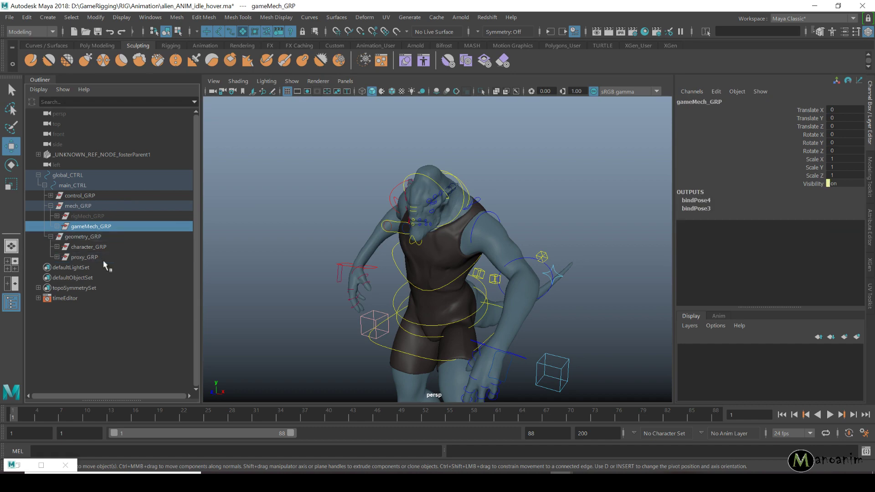
# Add character_GRP to the selection and open the File > Export Selection options to export it.
pyautogui.keyDown('ctrl'); pyautogui.click(101, 249); pyautogui.keyUp('ctrl')
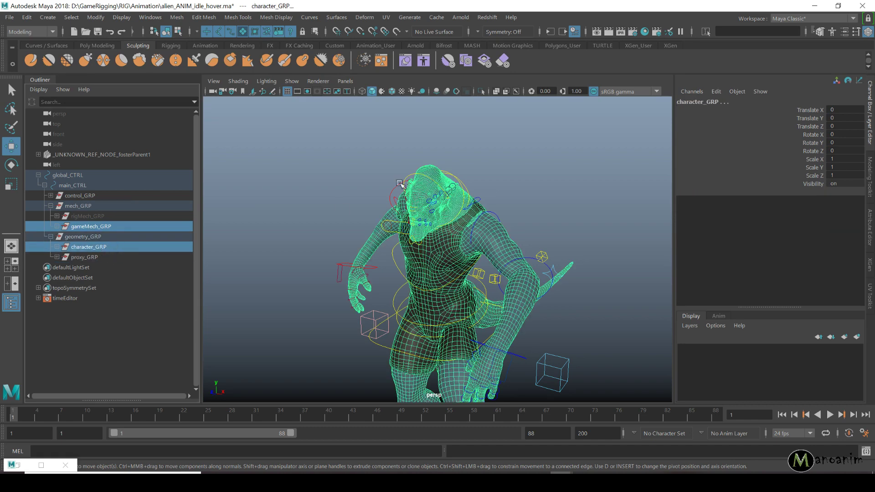
pyautogui.press('space')
pyautogui.click(296, 153)
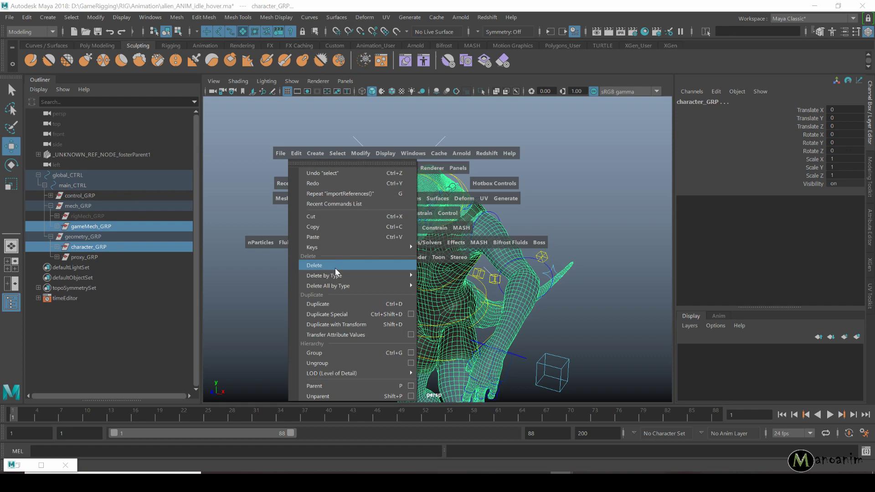
pyautogui.click(308, 134)
pyautogui.press('space')
pyautogui.click(191, 103)
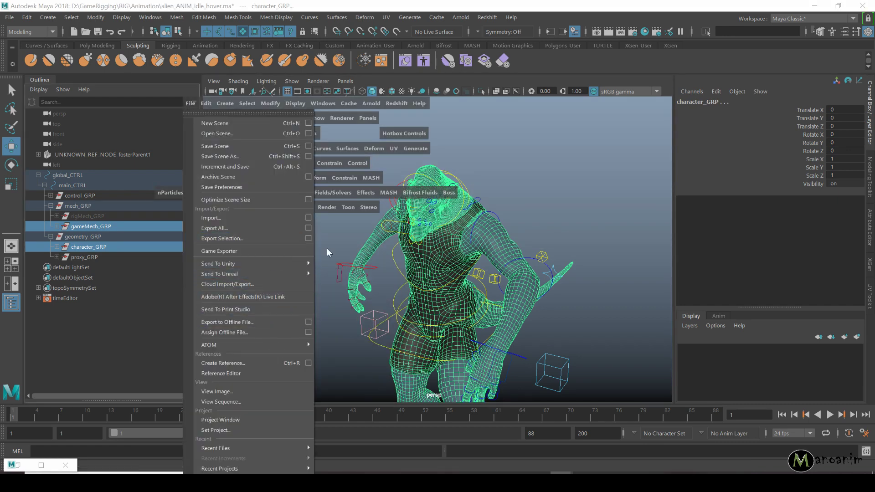
pyautogui.click(308, 239)
pyautogui.scroll(-2, 409, 164)
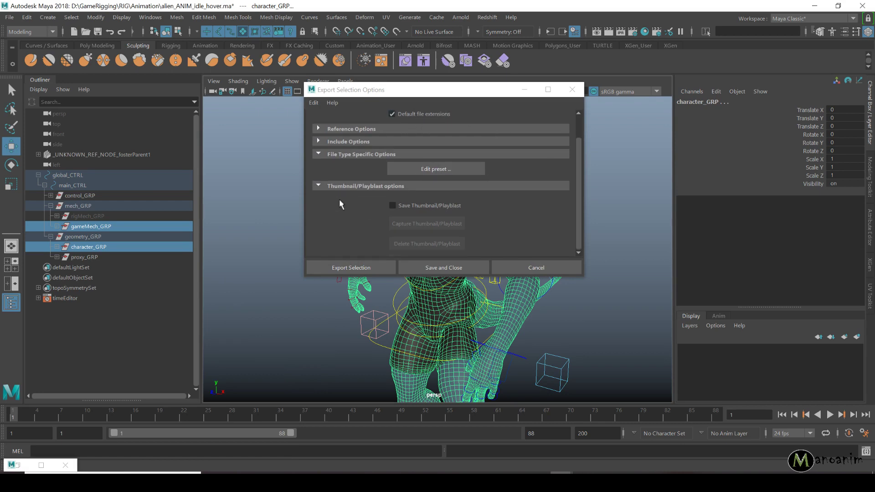
pyautogui.click(350, 268)
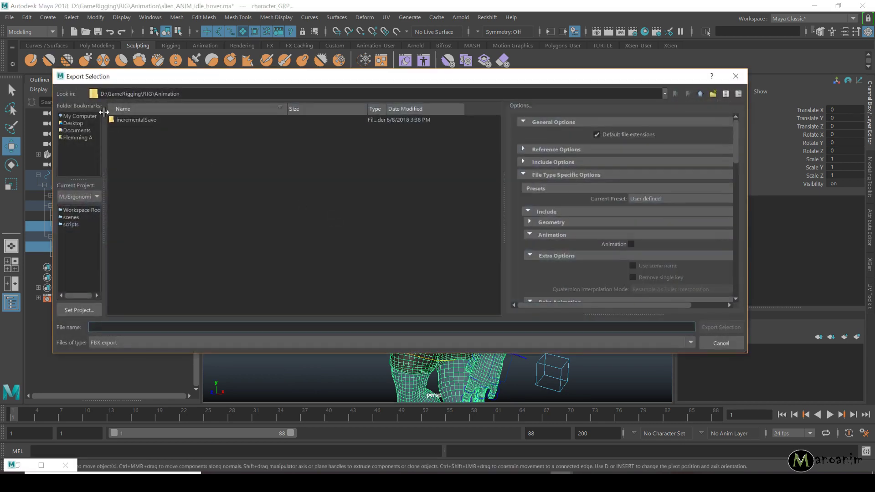
# Target Alien_ANIM_hover.fbx in the GameRigging/RIG/export folder.
pyautogui.click(699, 94)
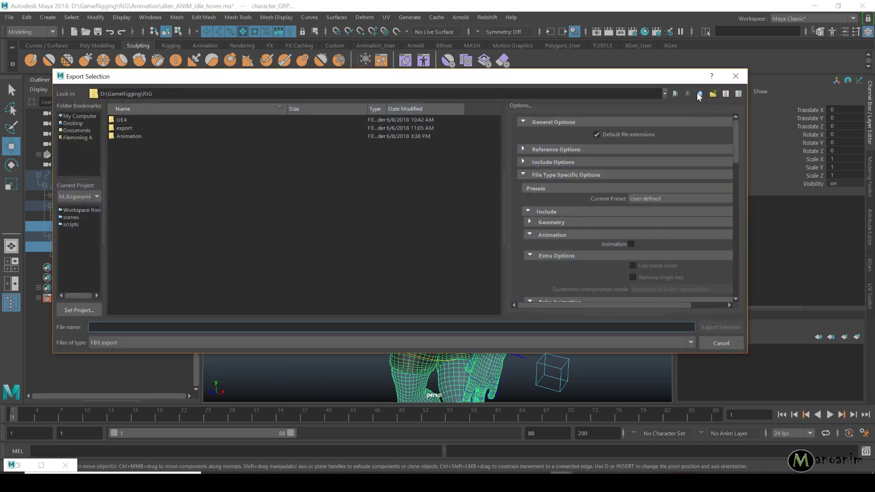
pyautogui.click(142, 137)
pyautogui.doubleClick(143, 128)
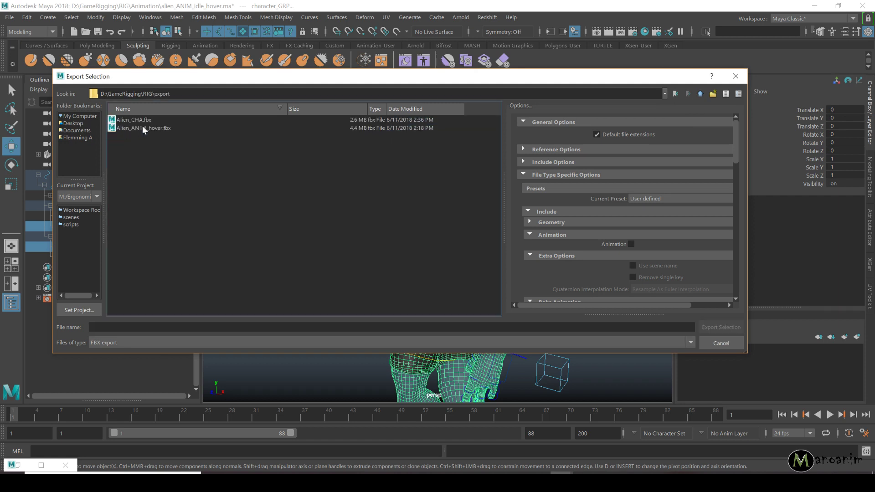
pyautogui.click(169, 129)
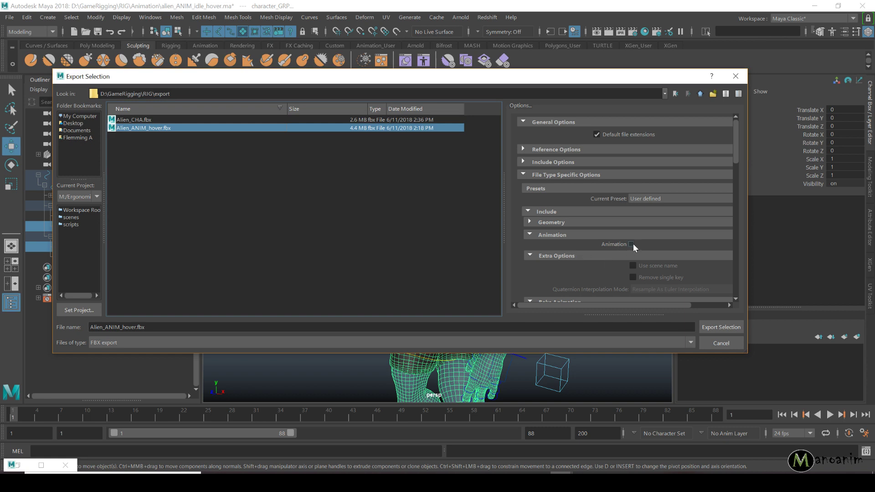
# Review the FBX export options and export, replacing the existing Alien_ANIM_hover.fbx.
pyautogui.scroll(-5, 569, 260)
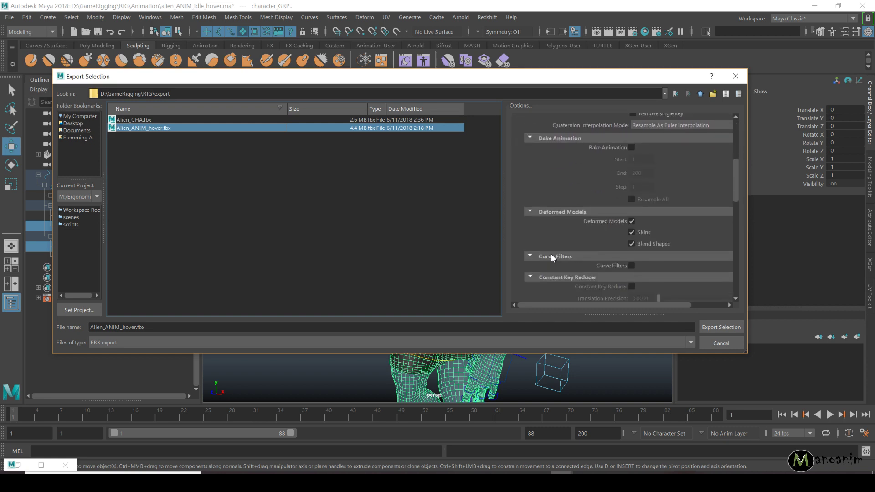
pyautogui.scroll(-4, 583, 200)
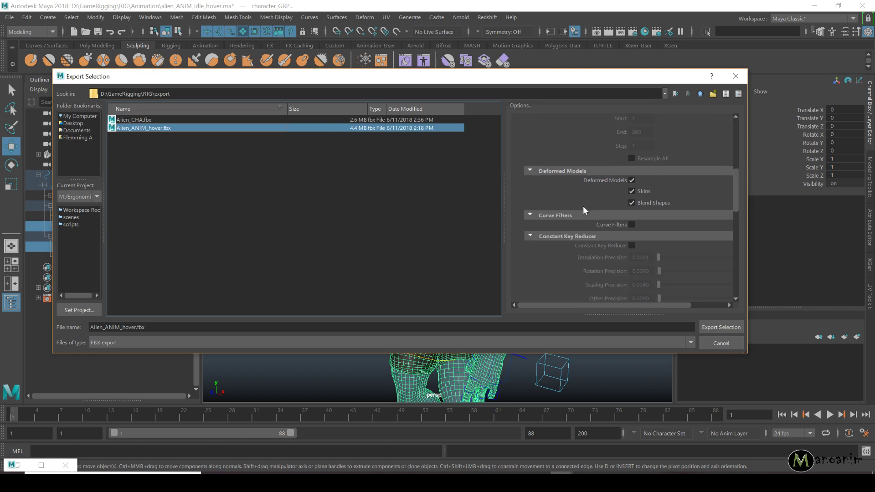
pyautogui.scroll(-4, 556, 196)
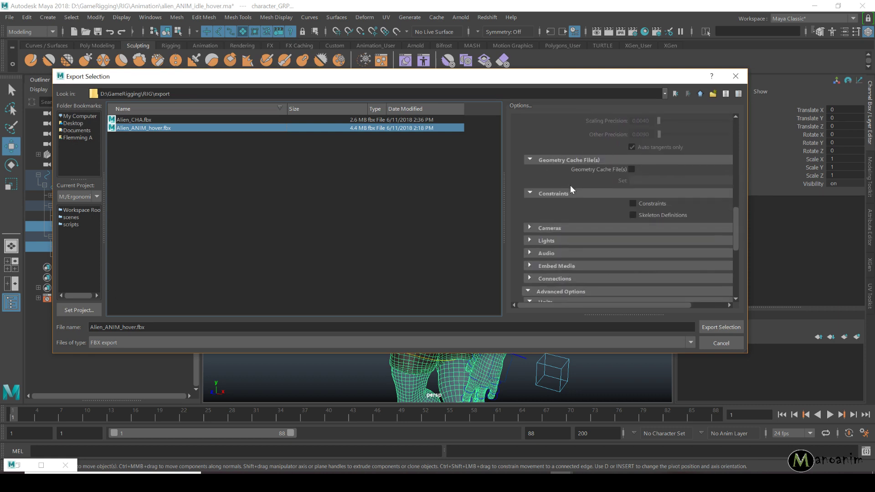
pyautogui.scroll(10, 570, 185)
pyautogui.scroll(-3, 567, 191)
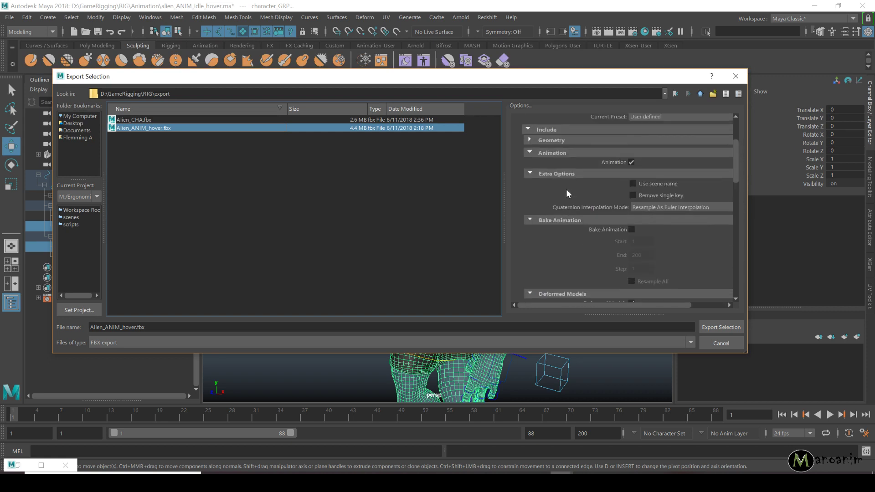
pyautogui.scroll(-8, 567, 191)
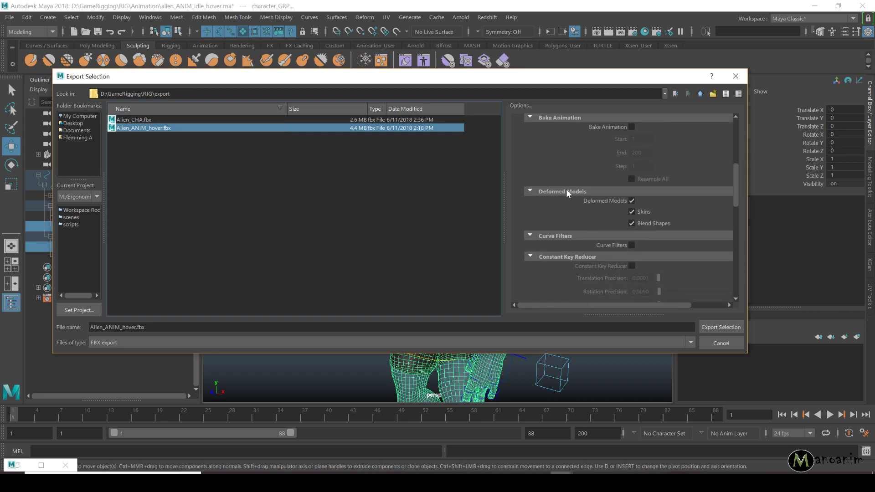
pyautogui.scroll(-6, 567, 191)
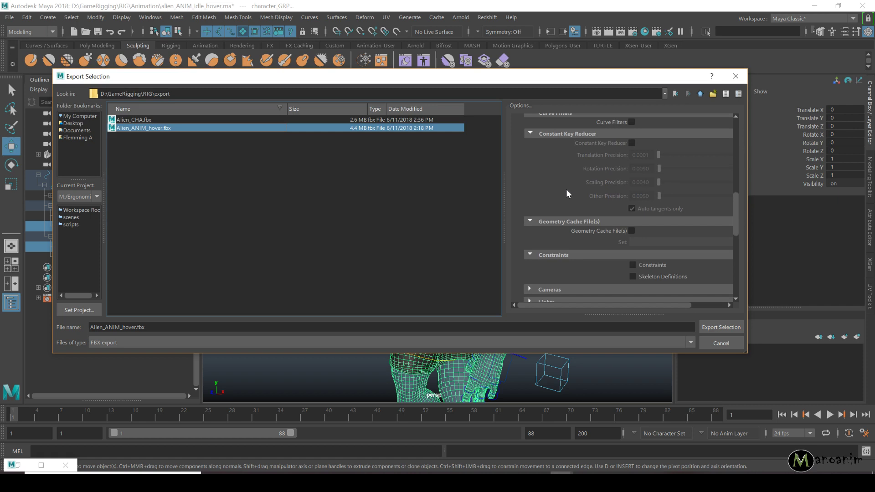
pyautogui.scroll(-3, 565, 193)
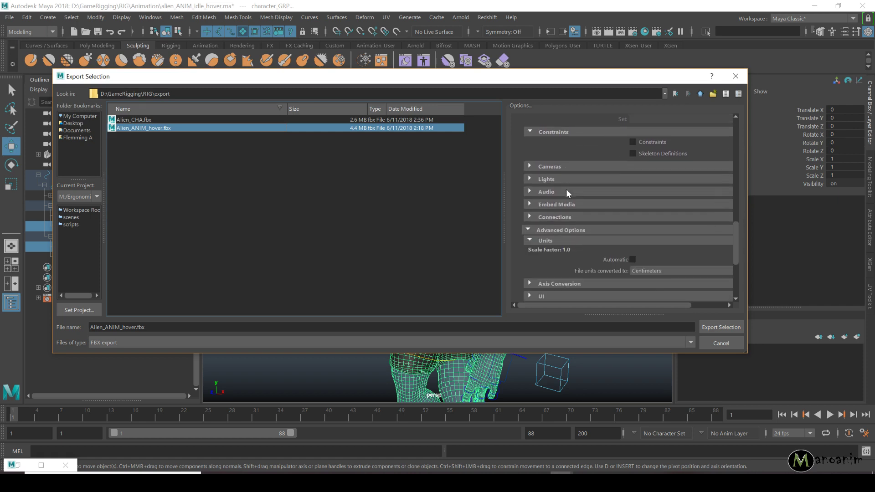
pyautogui.scroll(-1, 567, 189)
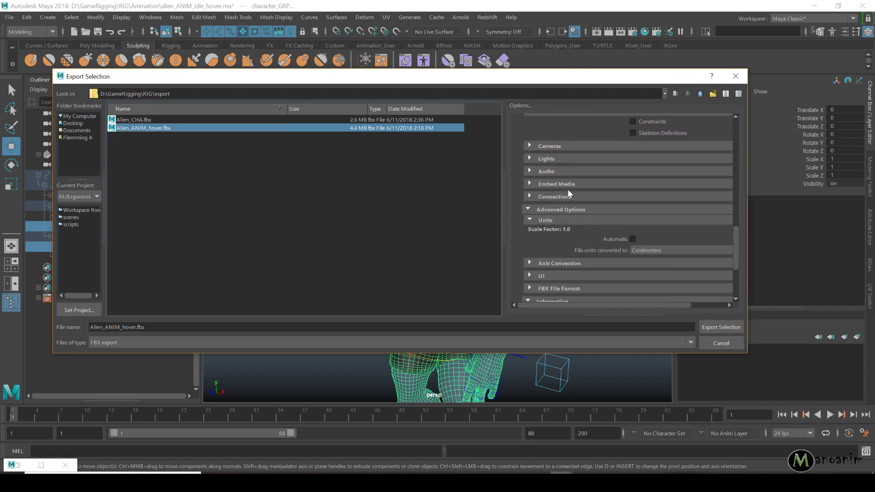
pyautogui.scroll(-2, 567, 190)
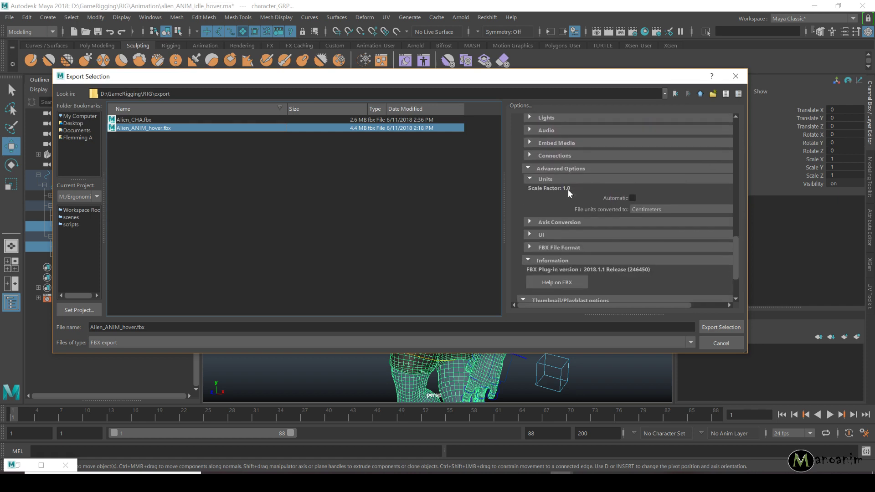
pyautogui.click(721, 325)
pyautogui.click(380, 230)
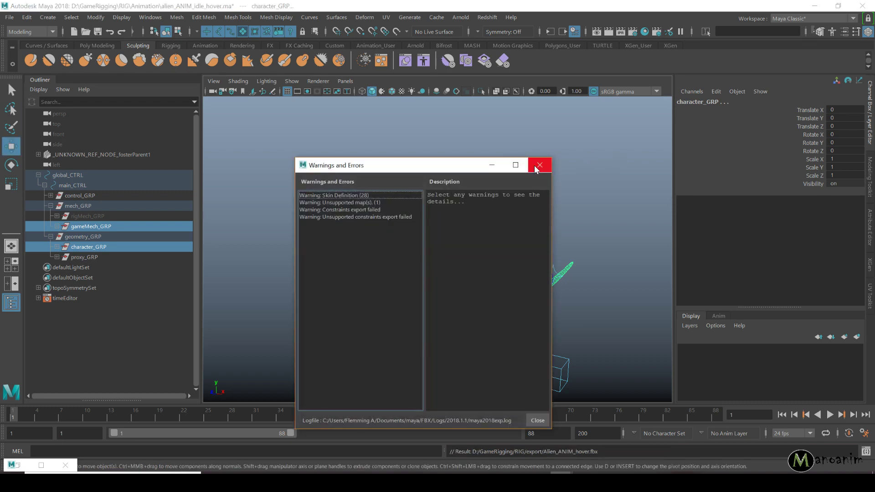
# Close the export warnings, deselect everything, and play the hover animation back from the first frame.
pyautogui.click(539, 165)
pyautogui.click(568, 193)
pyautogui.hotkey('alt', 'v')
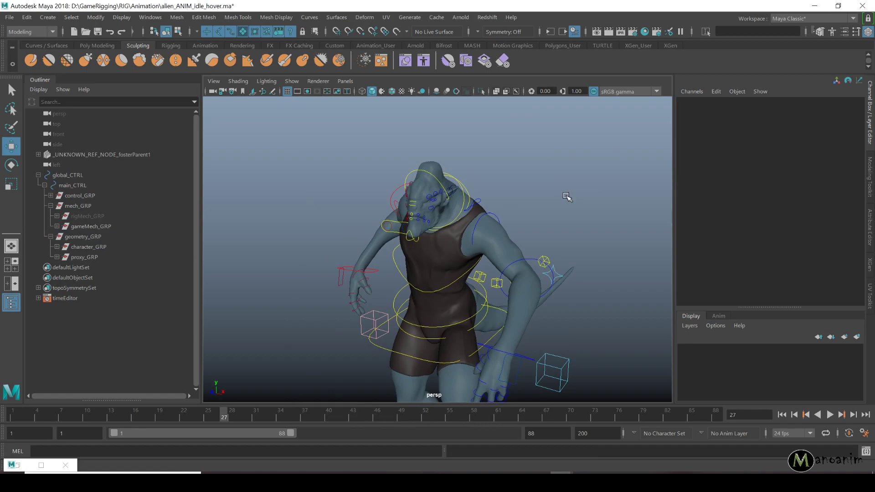
pyautogui.hotkey('alt', 'shift', 'v')
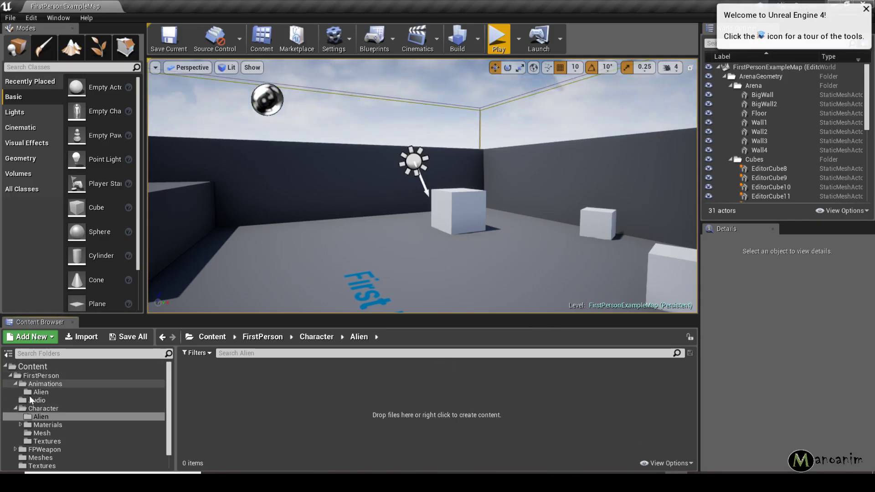
# Browse the Content Browser to Content/FirstPerson/Character and select its Alien folder.
pyautogui.click(43, 408)
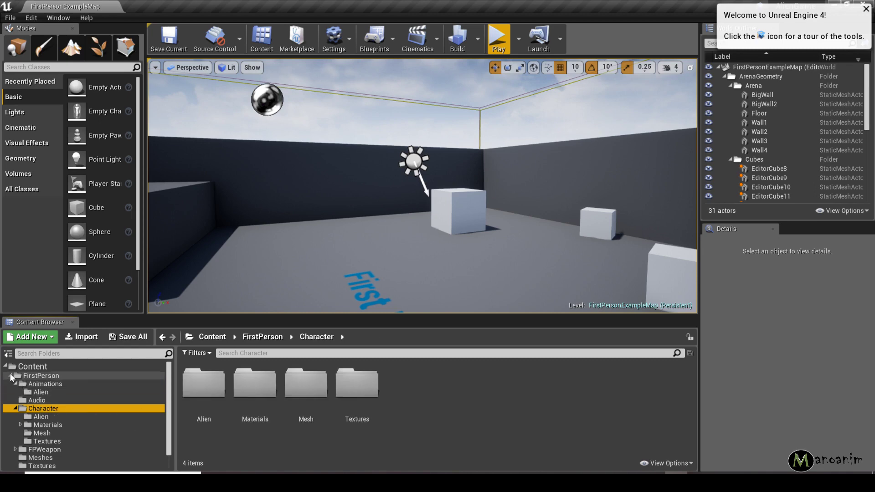
pyautogui.click(9, 374)
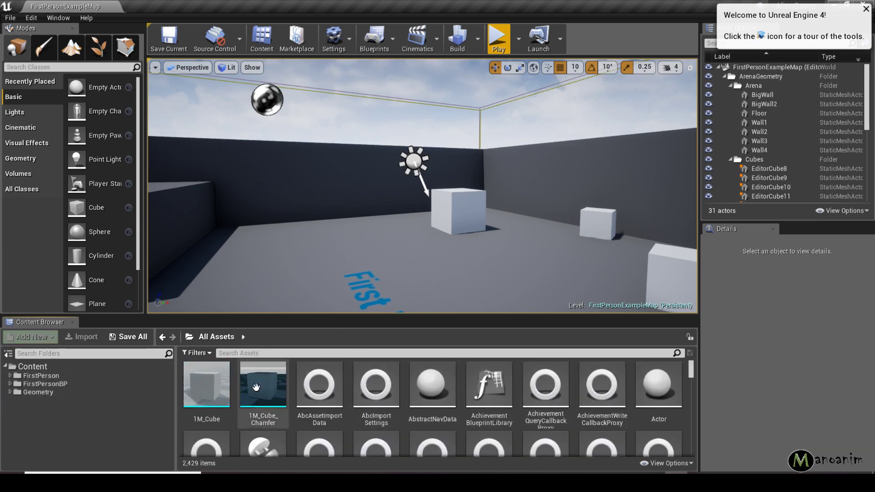
pyautogui.click(9, 354)
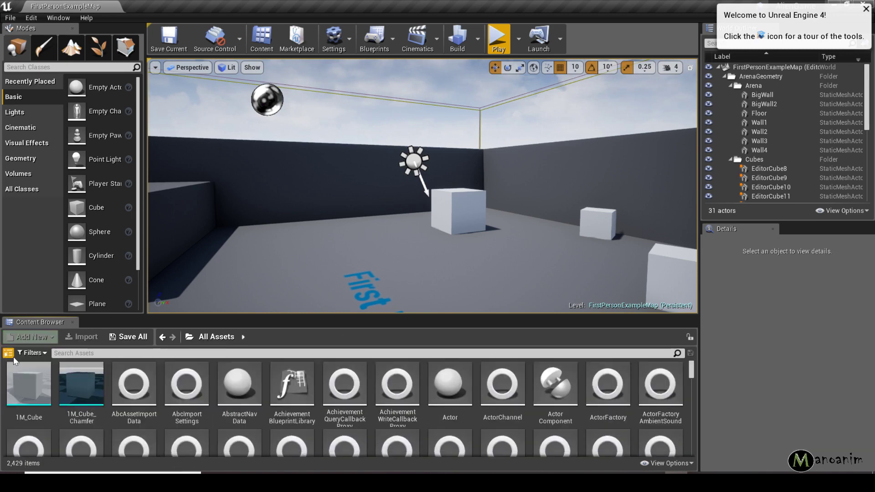
pyautogui.click(10, 354)
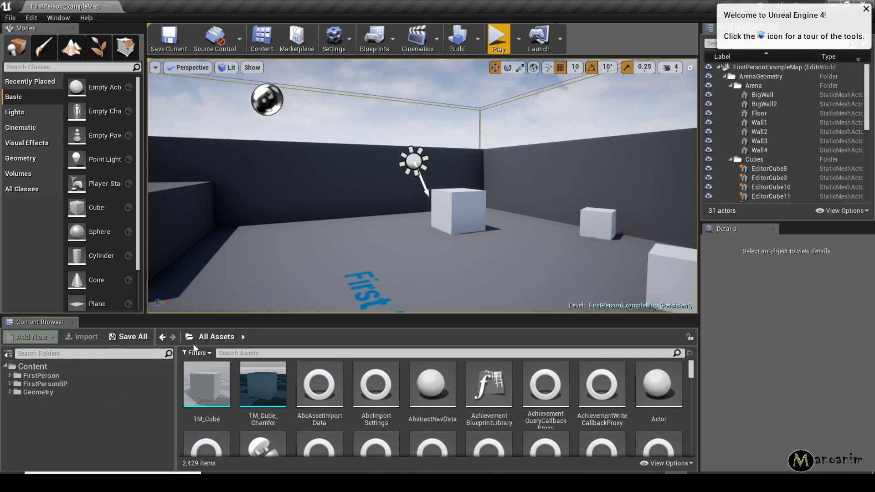
pyautogui.click(163, 337)
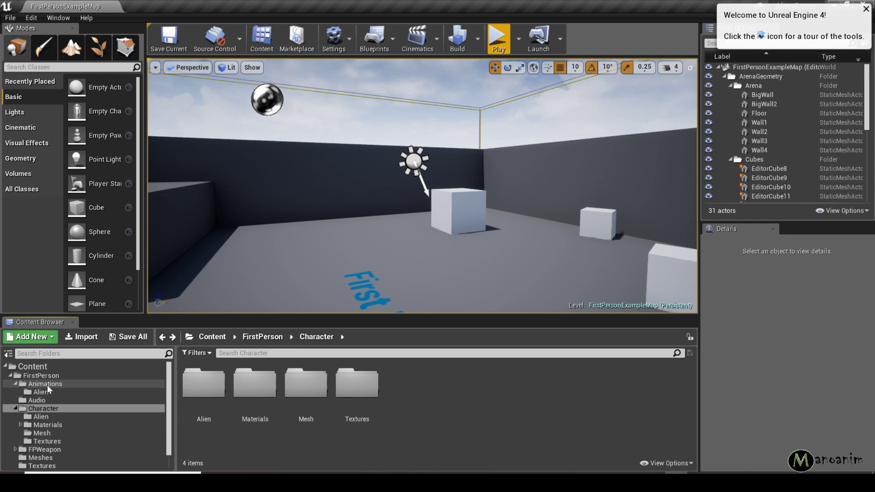
pyautogui.click(37, 408)
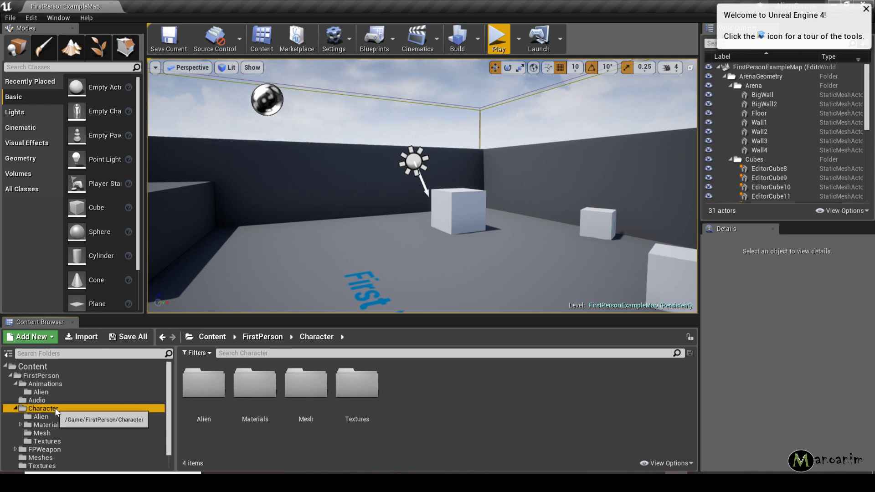
pyautogui.click(10, 374)
pyautogui.click(10, 375)
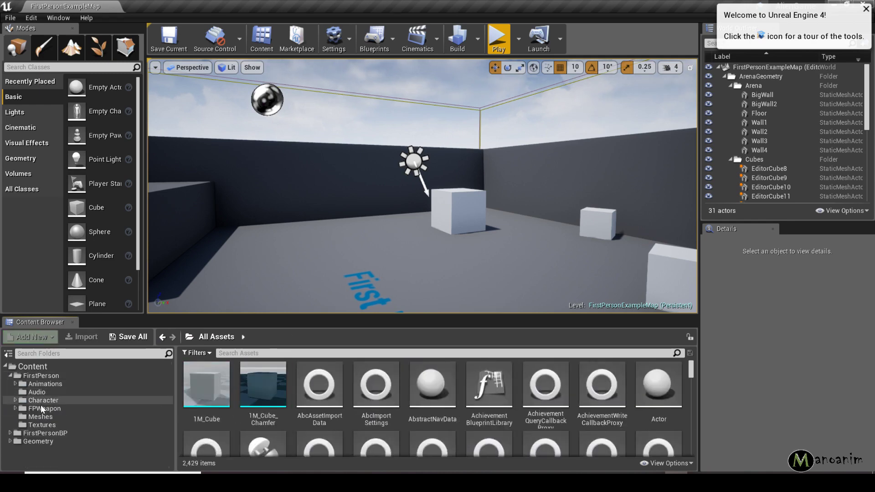
pyautogui.click(39, 403)
pyautogui.click(204, 387)
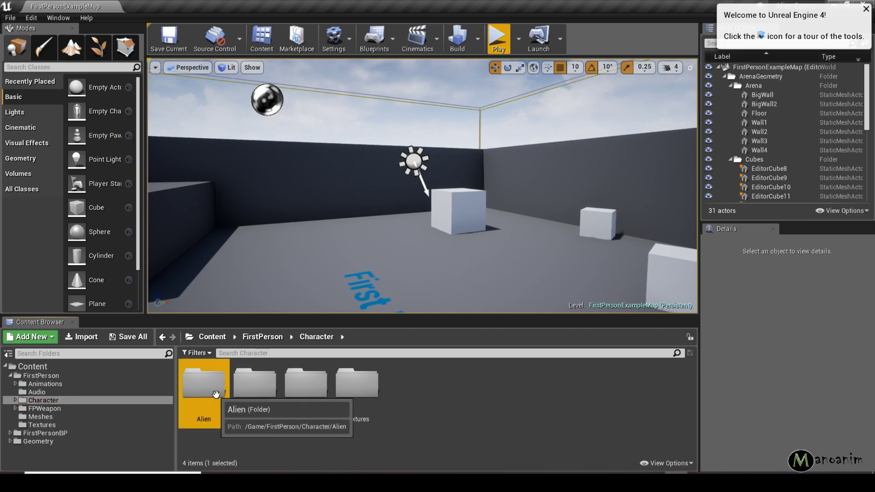
pyautogui.rightClick(450, 387)
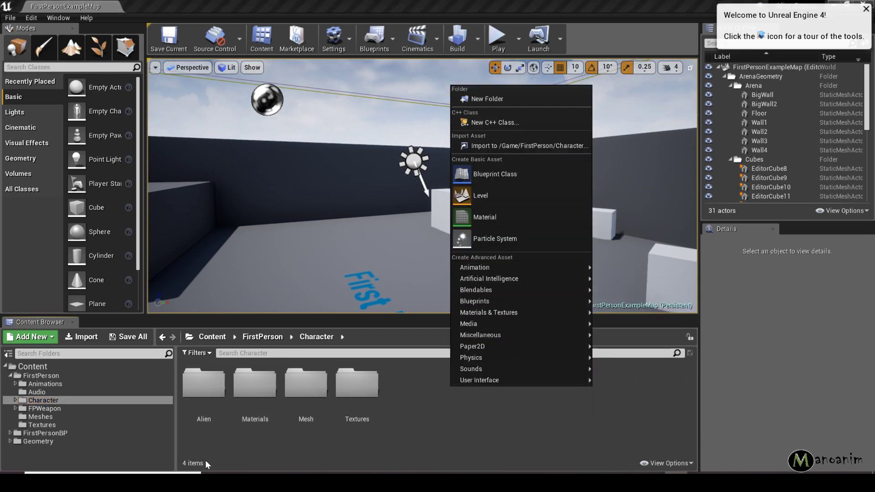
# Open the Alien folder and start importing Alien_CHA.fbx into it.
pyautogui.click(203, 391)
pyautogui.doubleClick(202, 391)
pyautogui.rightClick(310, 412)
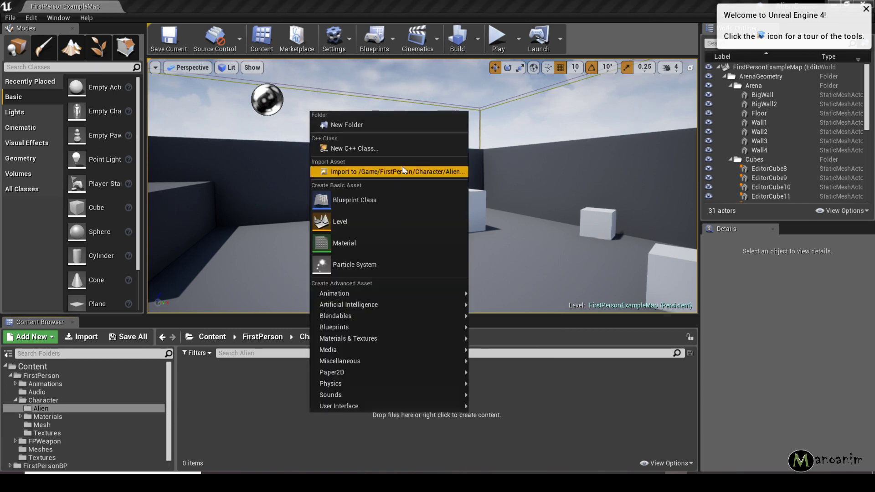
pyautogui.click(397, 170)
pyautogui.click(121, 83)
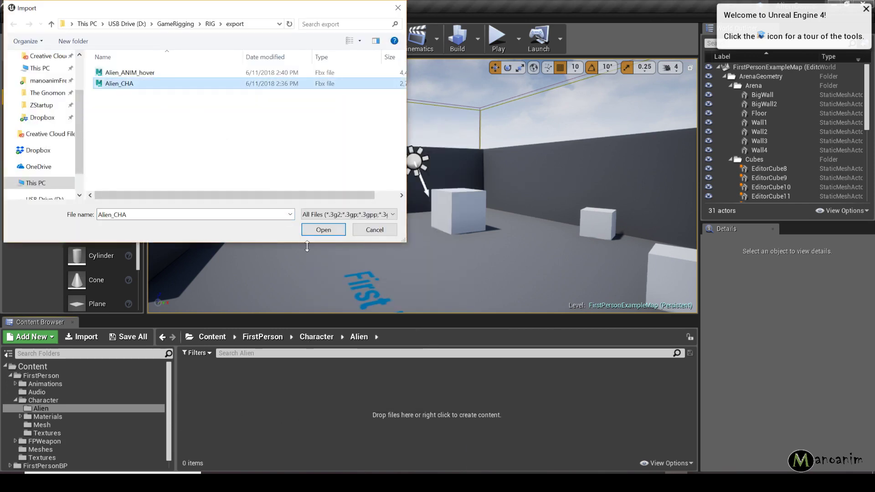
pyautogui.click(319, 230)
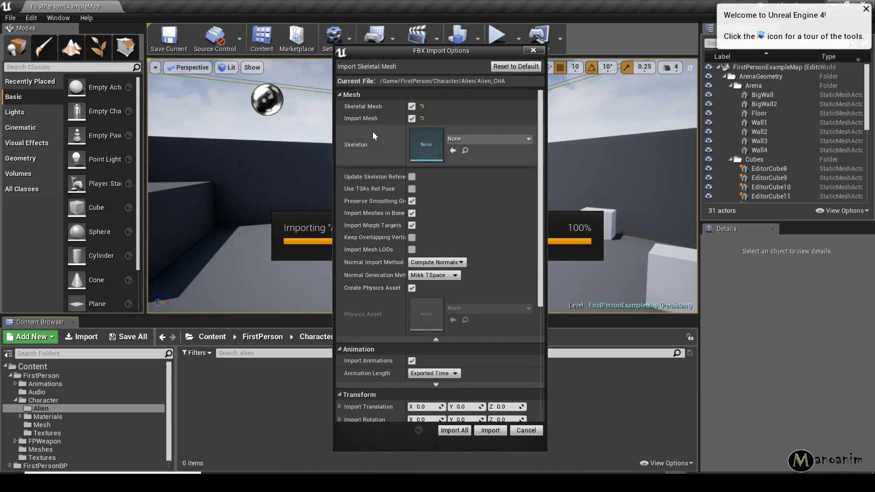
# Import Alien_CHA as a skeletal mesh with morph targets on and Skeleton set to None.
pyautogui.click(389, 339)
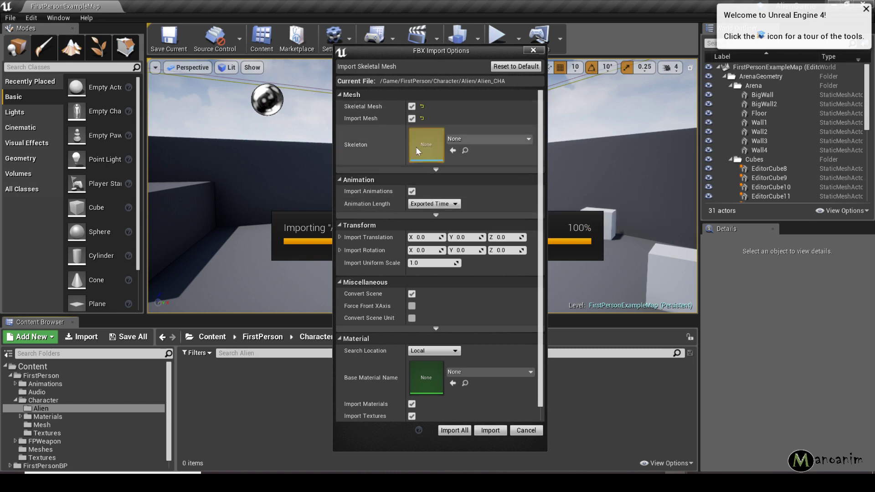
pyautogui.click(407, 170)
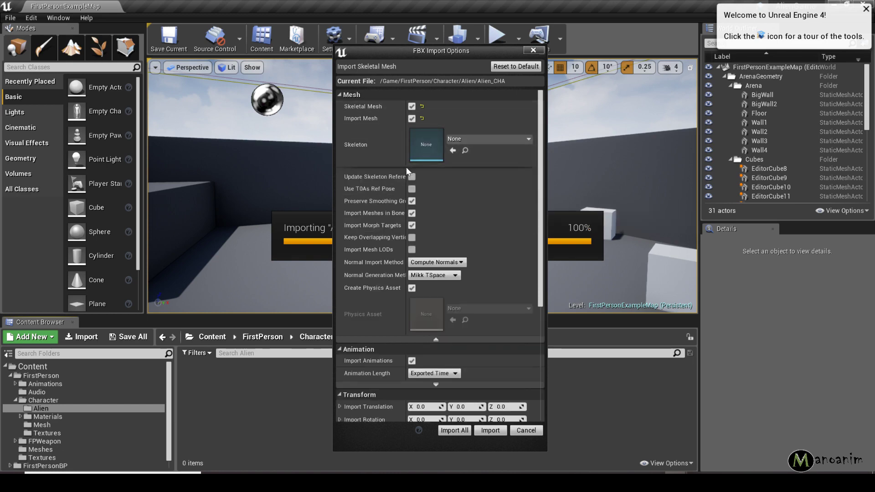
pyautogui.click(412, 226)
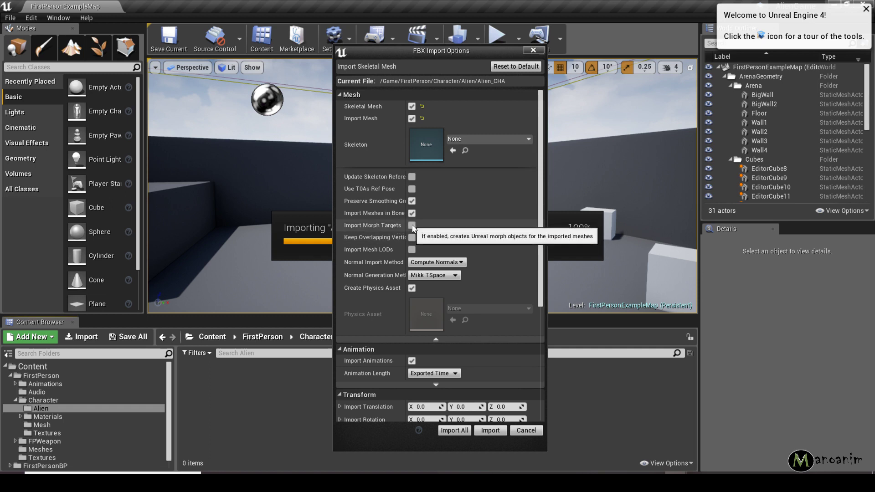
pyautogui.click(412, 226)
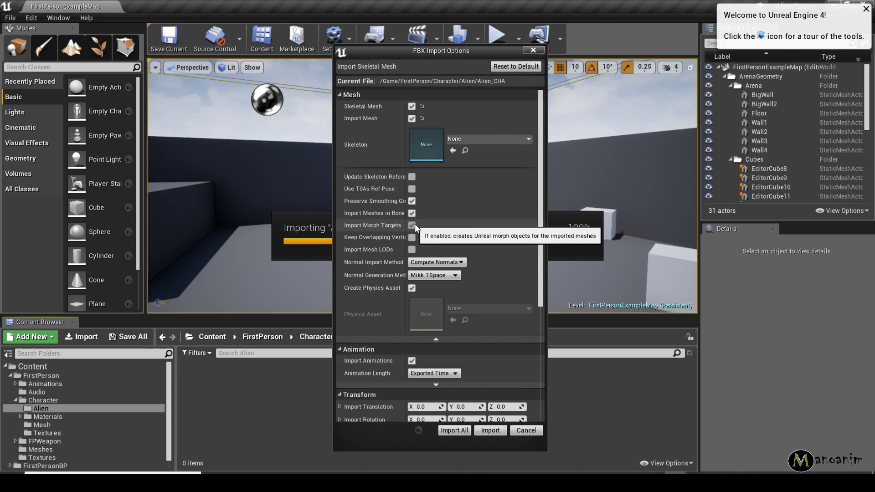
pyautogui.click(482, 141)
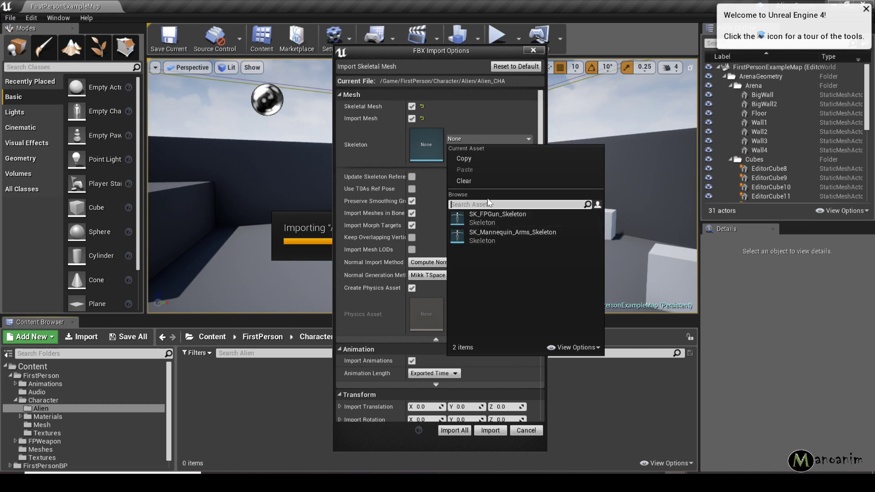
pyautogui.click(482, 182)
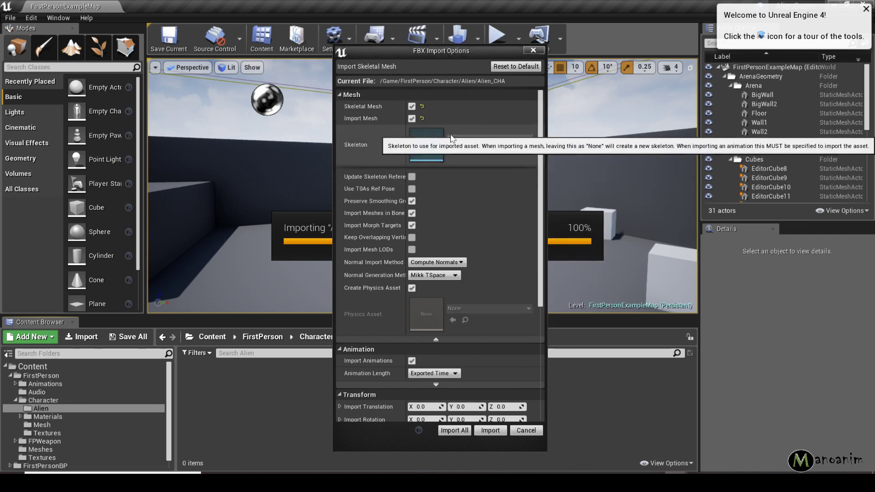
pyautogui.click(484, 144)
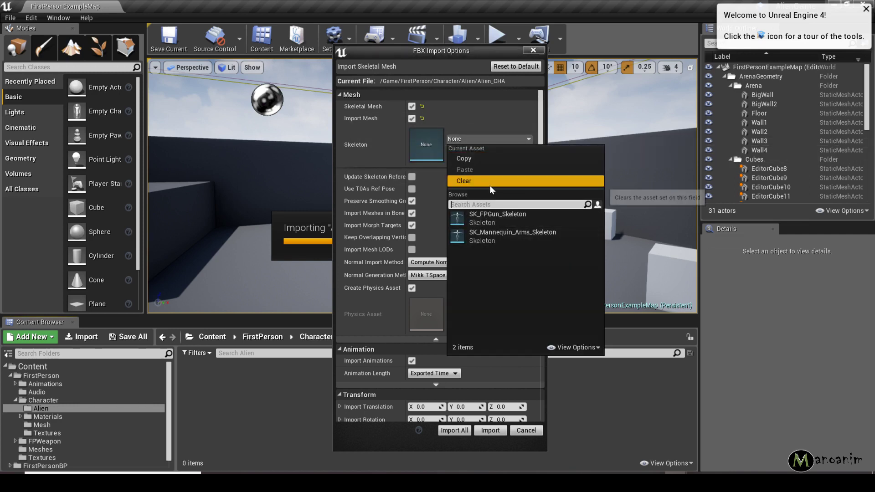
pyautogui.click(489, 185)
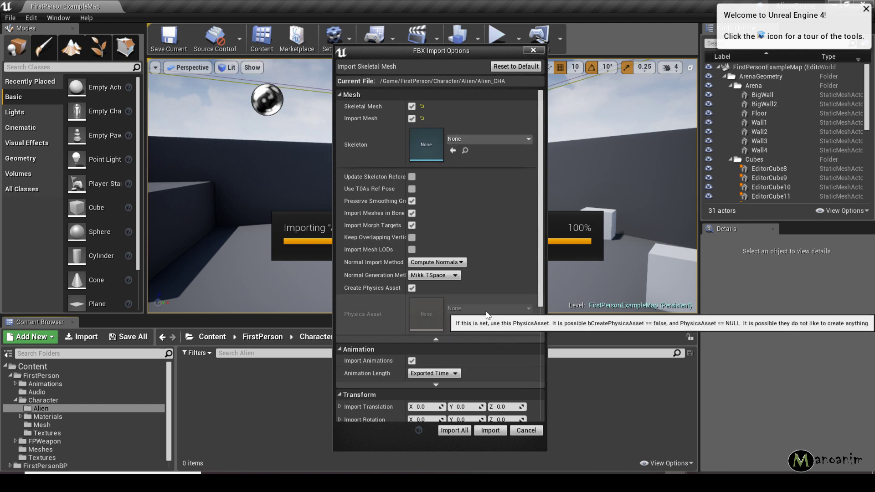
pyautogui.scroll(-1, 494, 308)
pyautogui.click(496, 429)
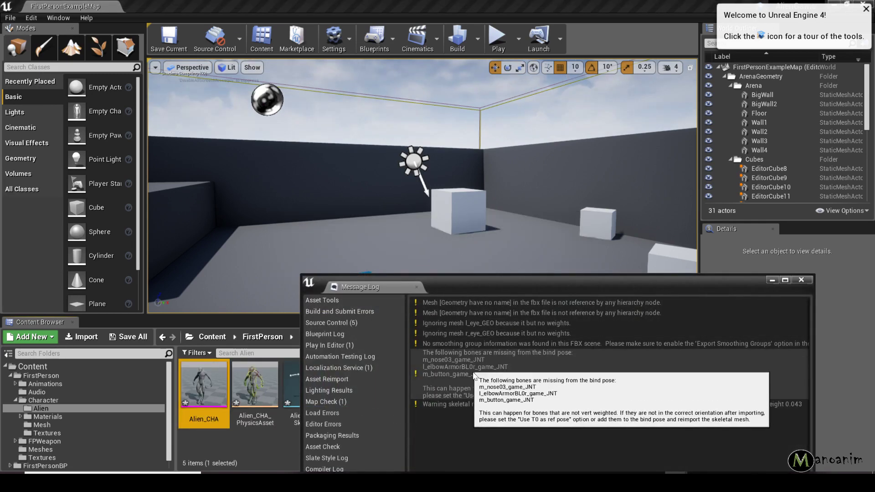
# Close the message log, open Alien_CHA, drag the headBulge morph weight to verify it, then close the editor.
pyautogui.click(806, 279)
pyautogui.click(478, 403)
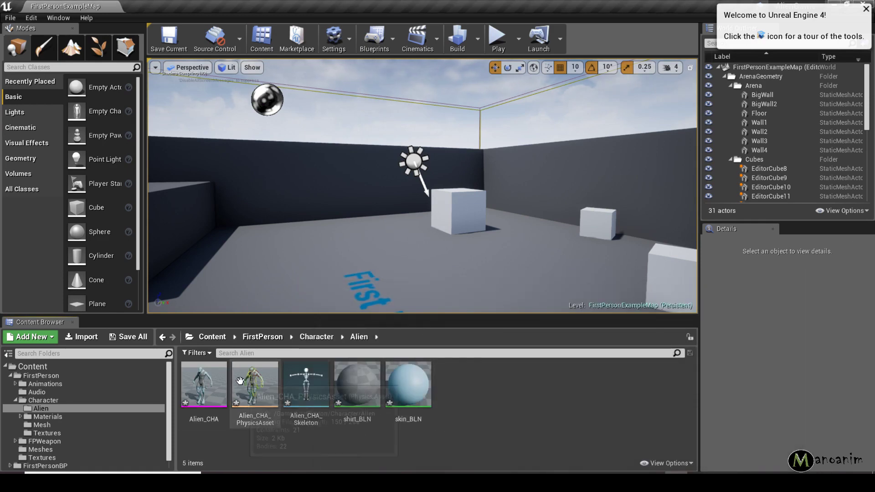
pyautogui.doubleClick(204, 385)
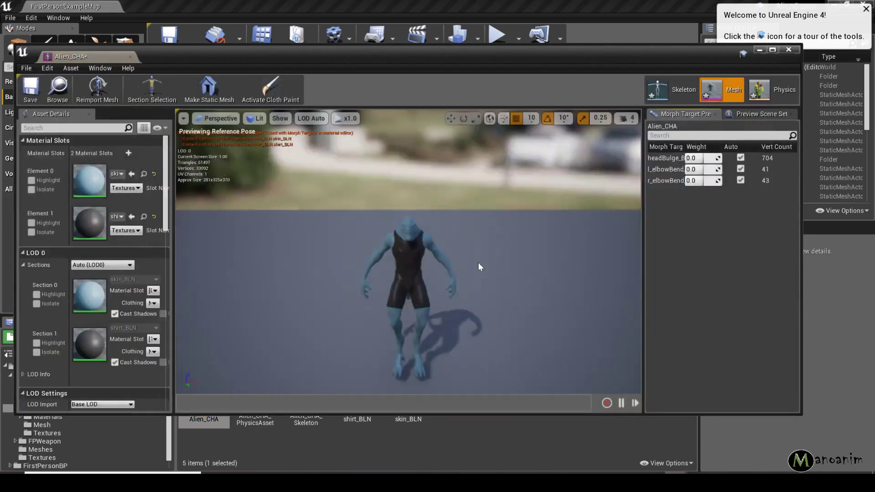
pyautogui.click(655, 158)
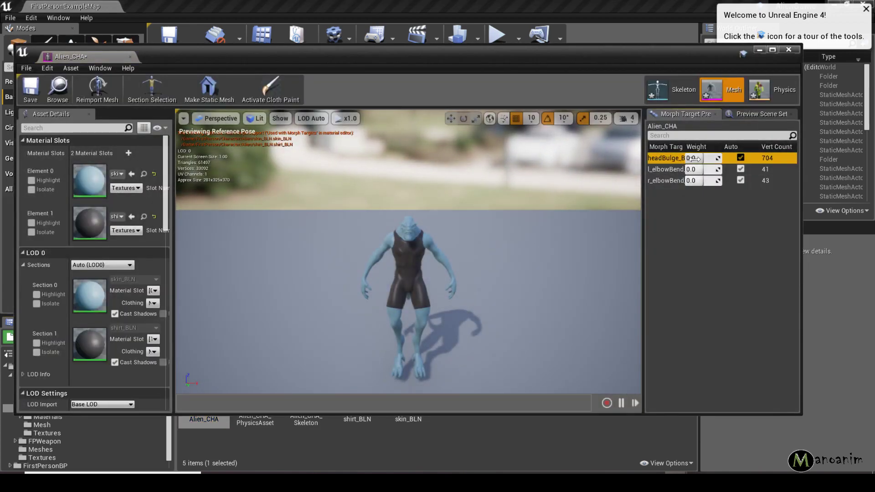
pyautogui.moveTo(693, 158); pyautogui.dragTo(729, 158)
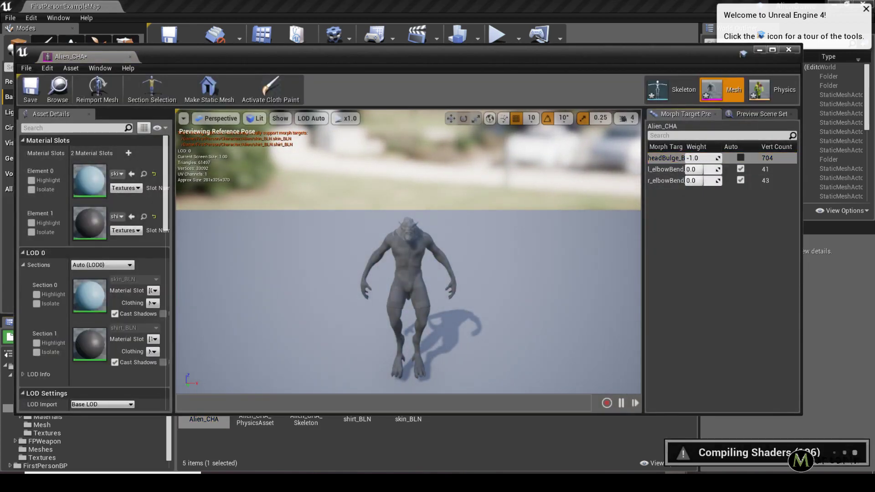
pyautogui.click(793, 49)
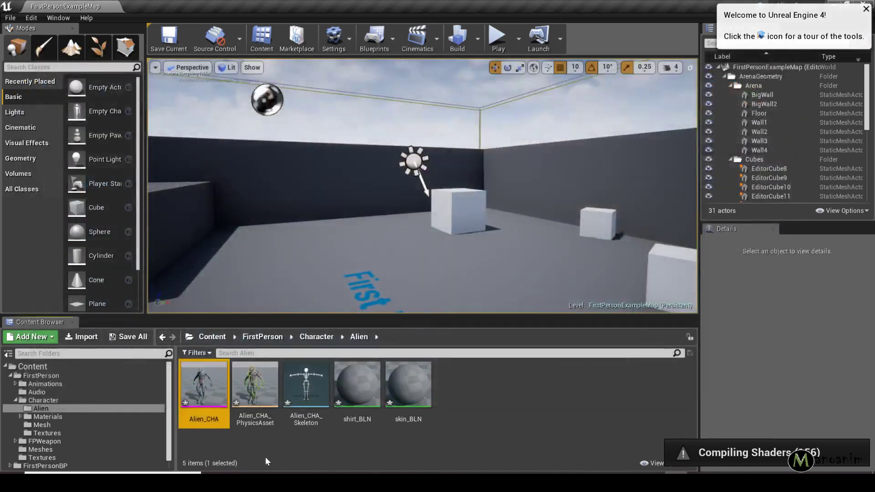
pyautogui.click(252, 447)
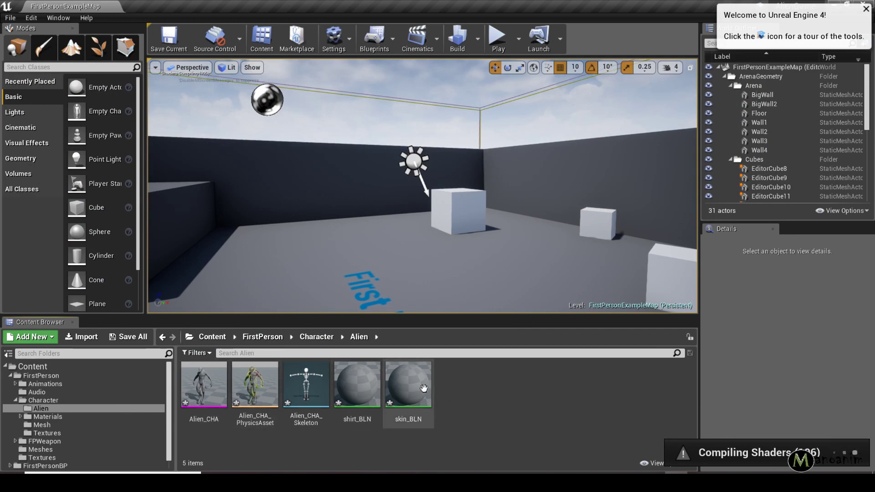
# Open the Animations/Alien folder and start importing Alien_ANIM_hover.fbx there.
pyautogui.click(15, 383)
pyautogui.click(45, 391)
pyautogui.rightClick(283, 390)
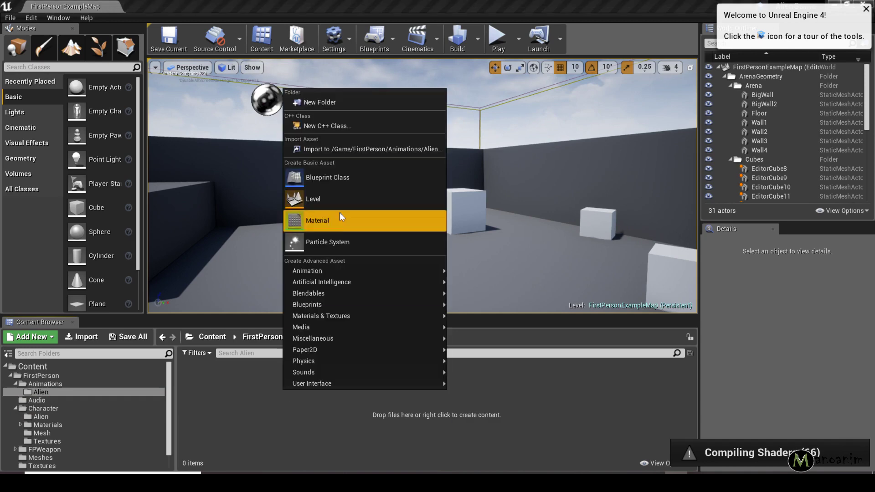
pyautogui.click(370, 150)
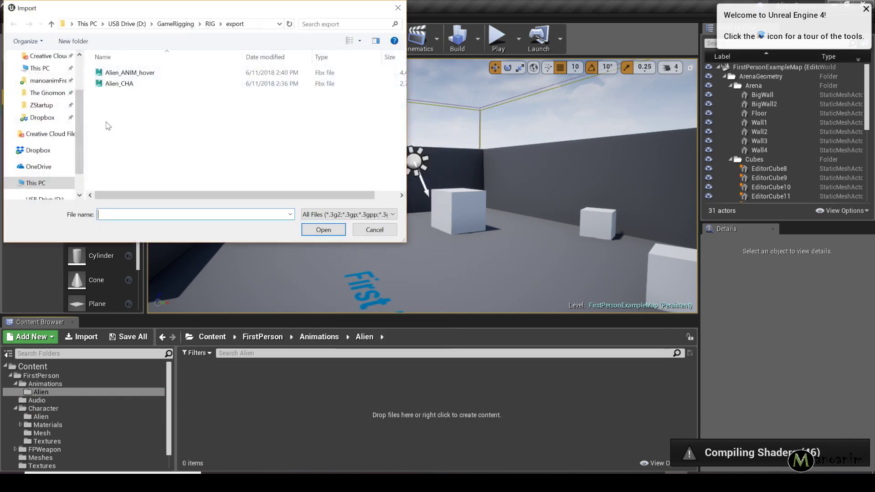
pyautogui.click(122, 73)
pyautogui.click(321, 232)
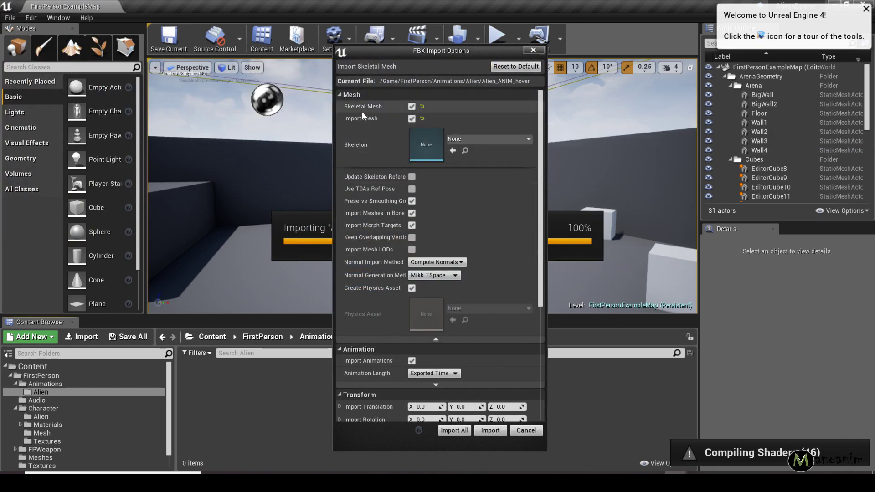
# Import the animation without a mesh, using Alien_CHA_Skeleton and an X import rotation of 90.
pyautogui.click(412, 118)
pyautogui.click(482, 127)
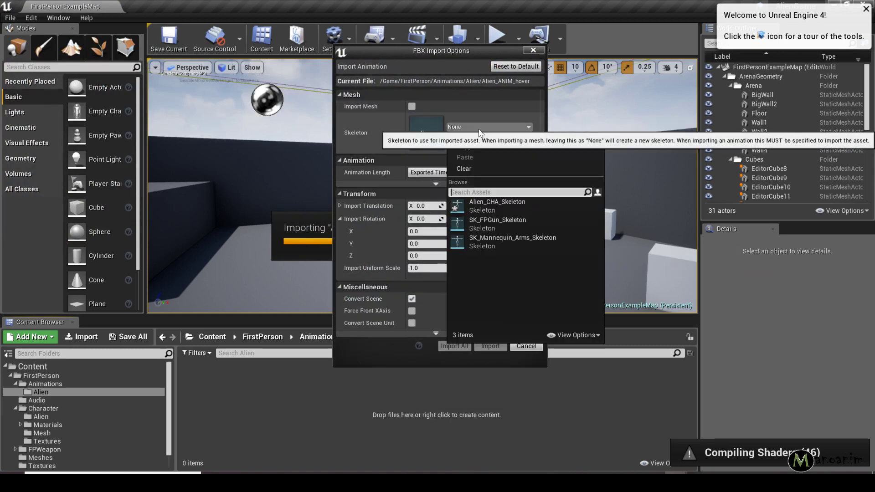
pyautogui.click(503, 202)
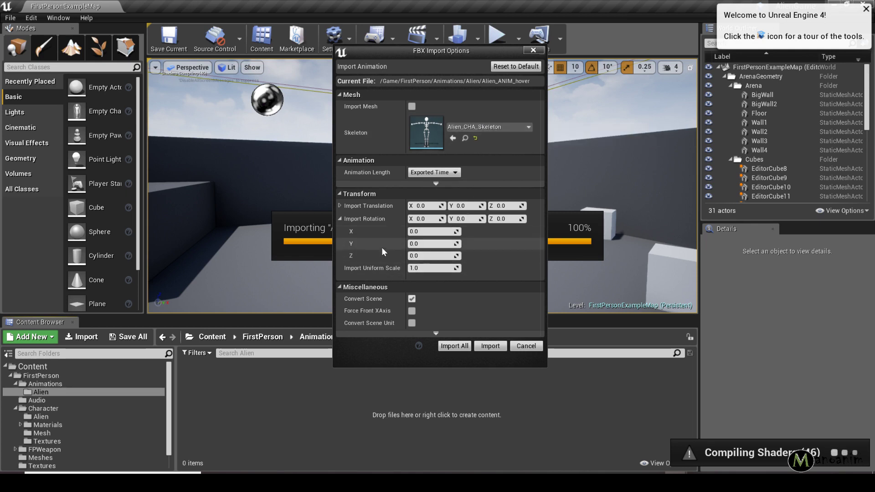
pyautogui.click(431, 231)
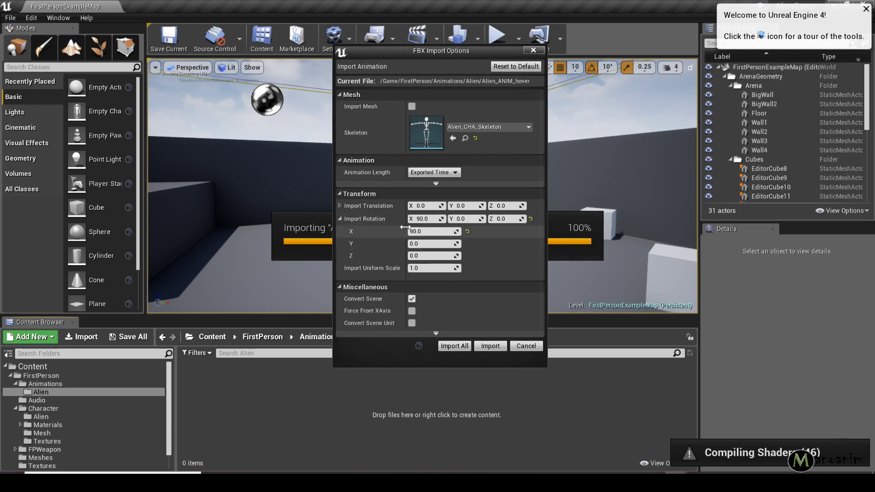
pyautogui.click(360, 184)
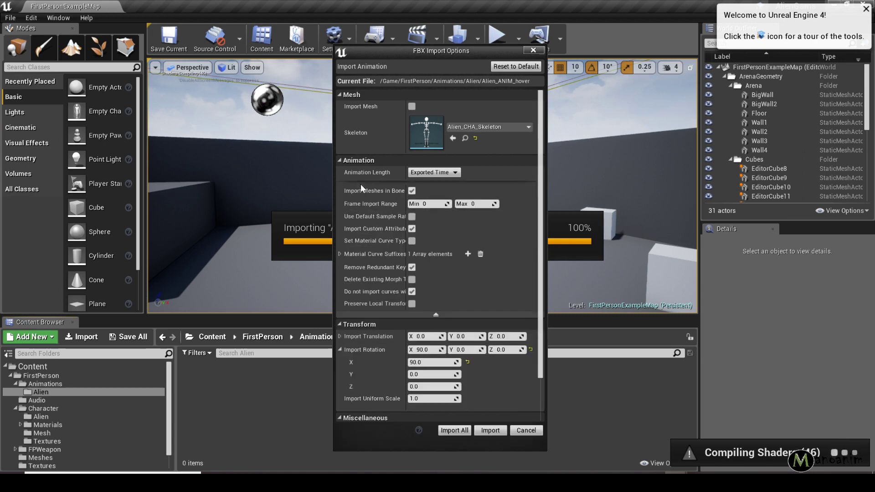
pyautogui.click(366, 160)
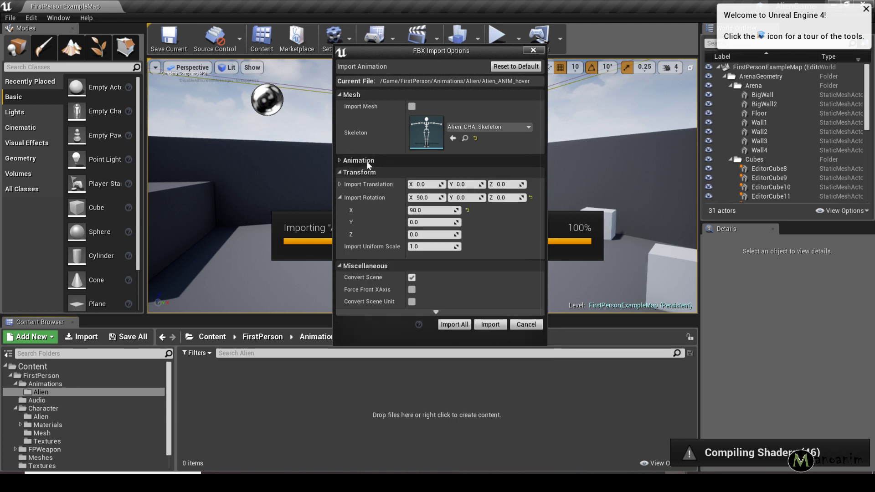
# Import Alien_ANIM_hover into Animations/Alien and open it in the animation editor.
pyautogui.click(492, 324)
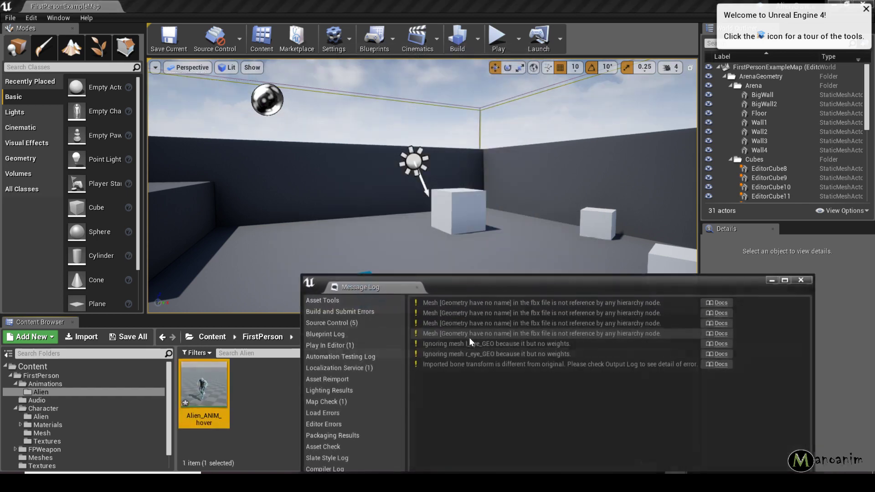
pyautogui.click(801, 280)
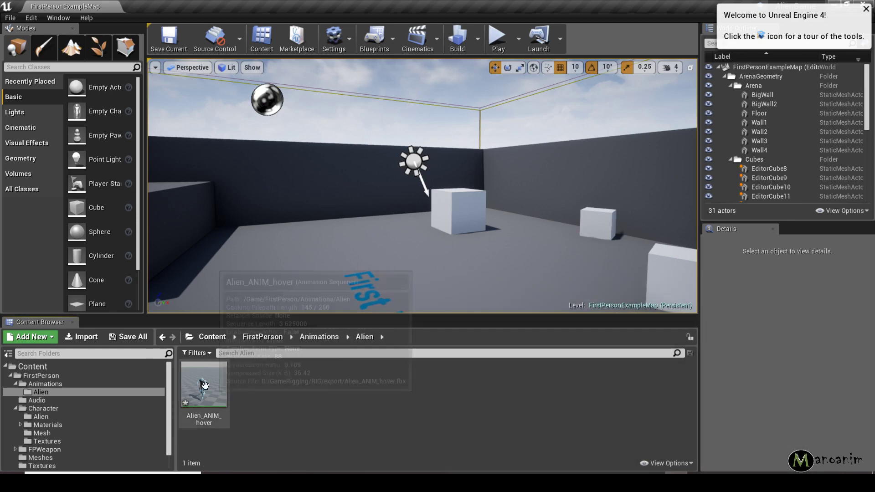
pyautogui.doubleClick(203, 390)
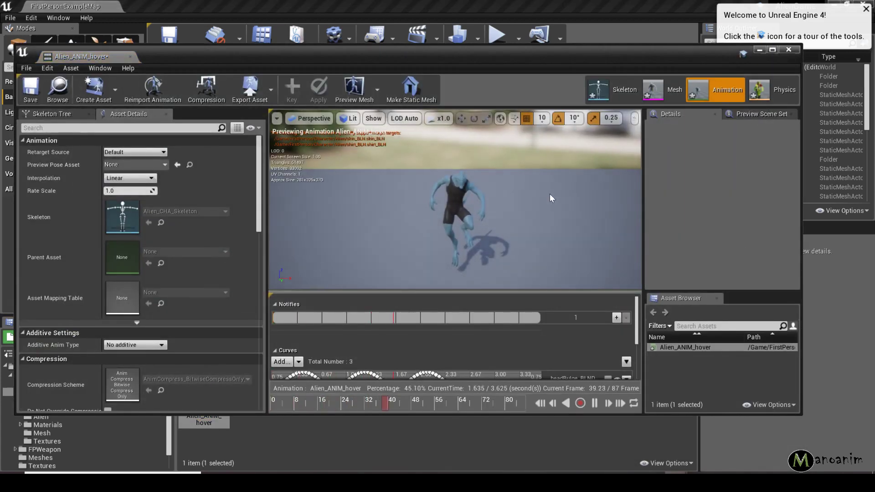
# Watch the alien's hover loop from front and side views, then close the preview.
pyautogui.moveTo(549, 194); pyautogui.dragTo(357, 244, button='right')
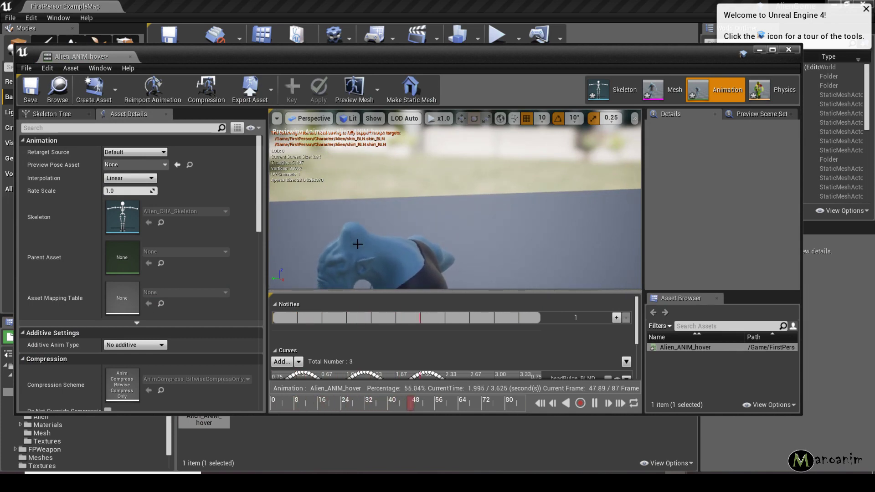
pyautogui.moveTo(445, 248); pyautogui.dragTo(439, 236, button='right')
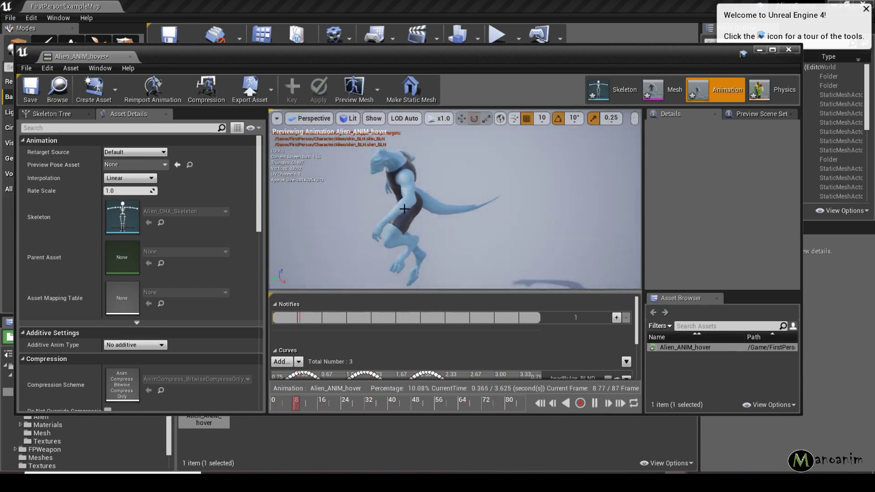
pyautogui.keyDown('alt'); pyautogui.moveTo(424, 205); pyautogui.dragTo(464, 217); pyautogui.keyUp('alt')
pyautogui.moveTo(414, 244)
pyautogui.keyDown('alt'); pyautogui.mouseDown()
pyautogui.moveTo(441, 250)
pyautogui.moveTo(428, 237)
pyautogui.mouseUp(); pyautogui.keyUp('alt')
pyautogui.moveTo(428, 237); pyautogui.dragTo(414, 186, button='right')
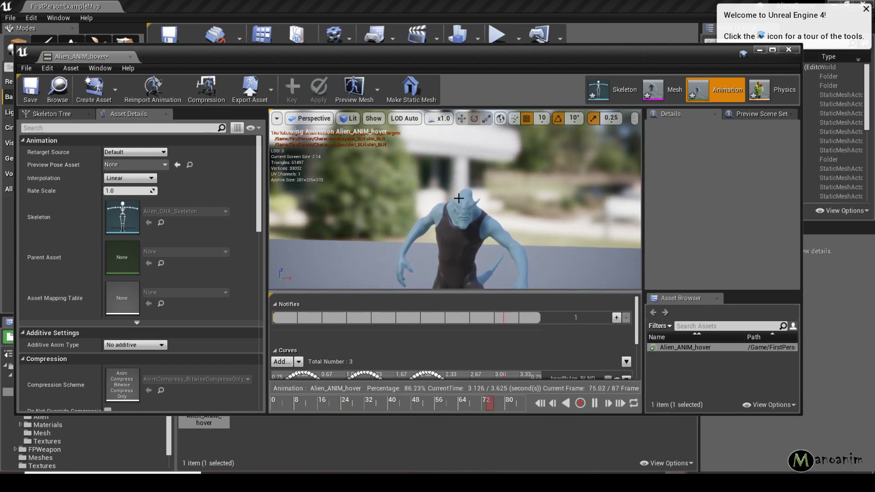
pyautogui.moveTo(458, 198); pyautogui.dragTo(524, 201)
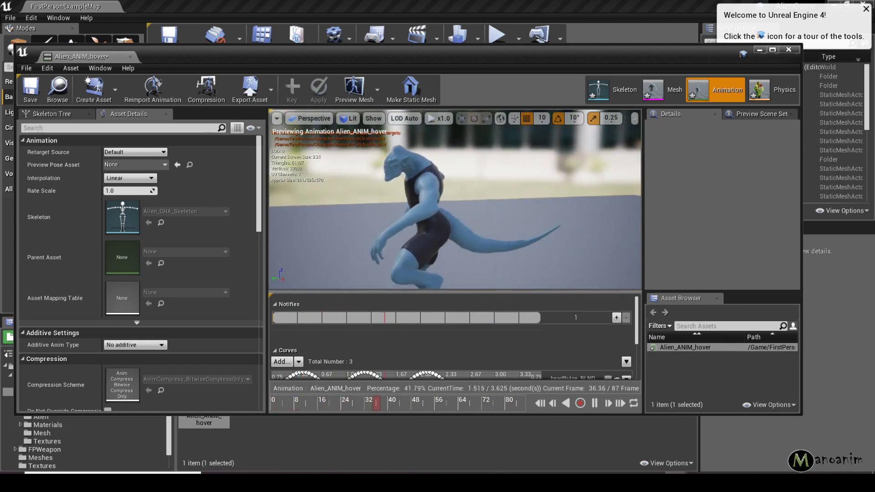
pyautogui.moveTo(455, 198); pyautogui.dragTo(454, 220, button='right')
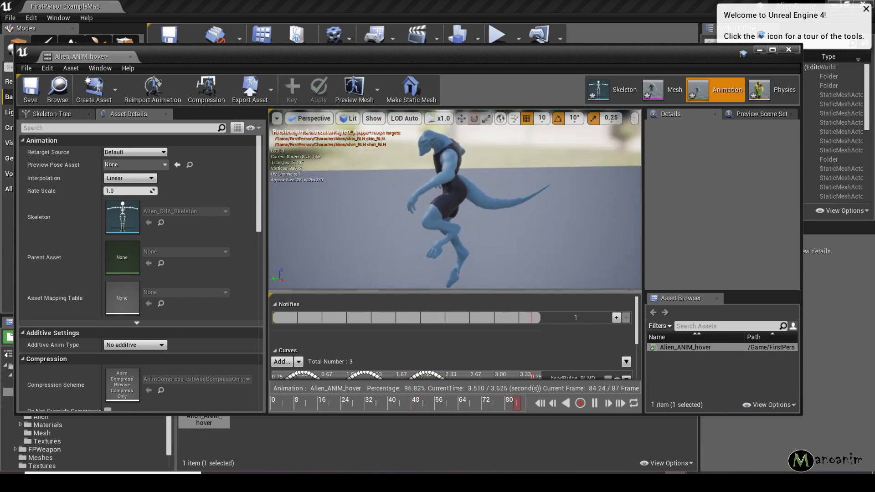
pyautogui.moveTo(455, 200); pyautogui.dragTo(513, 202)
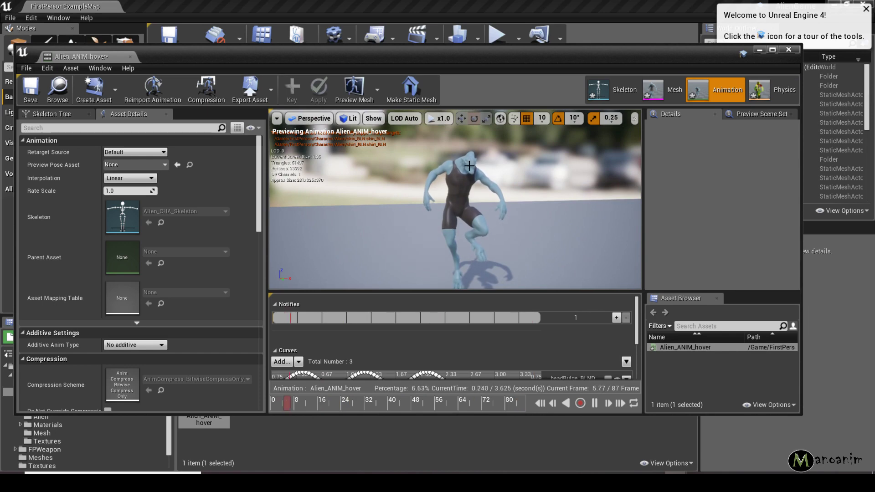
pyautogui.click(788, 50)
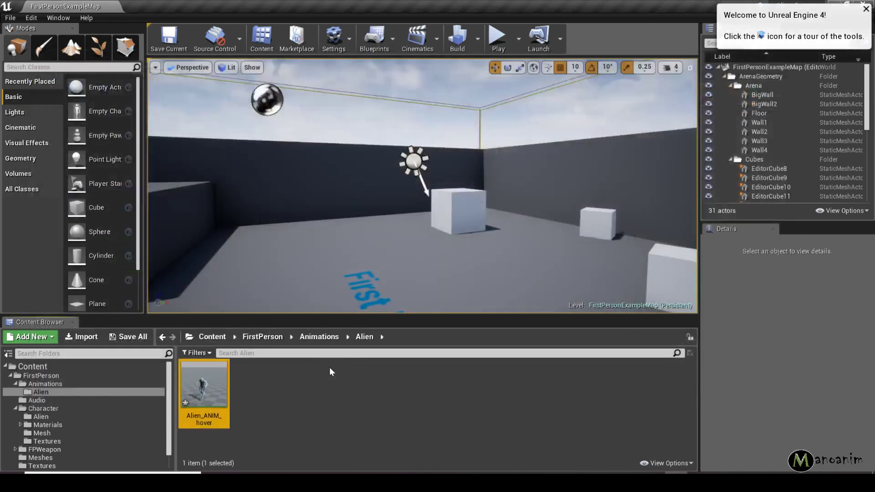
pyautogui.click(333, 413)
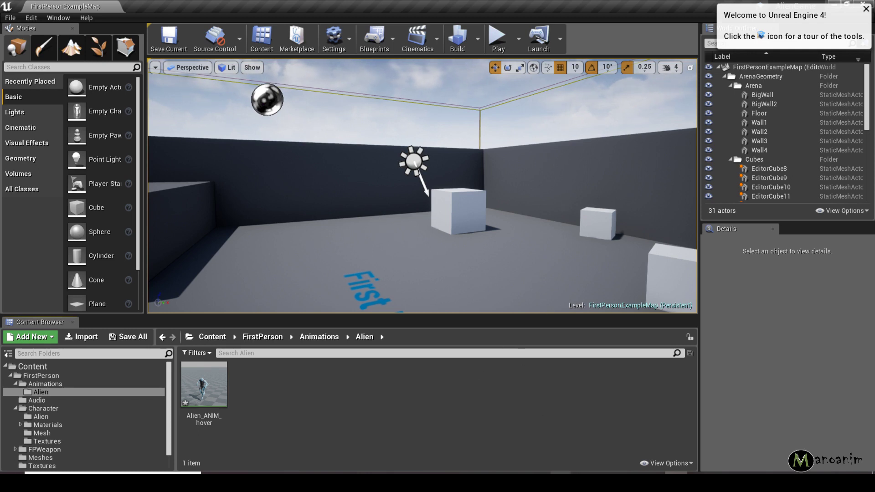
# Back in Maya, open the Shape Editor, move it aside, then close it.
pyautogui.click(521, 413)
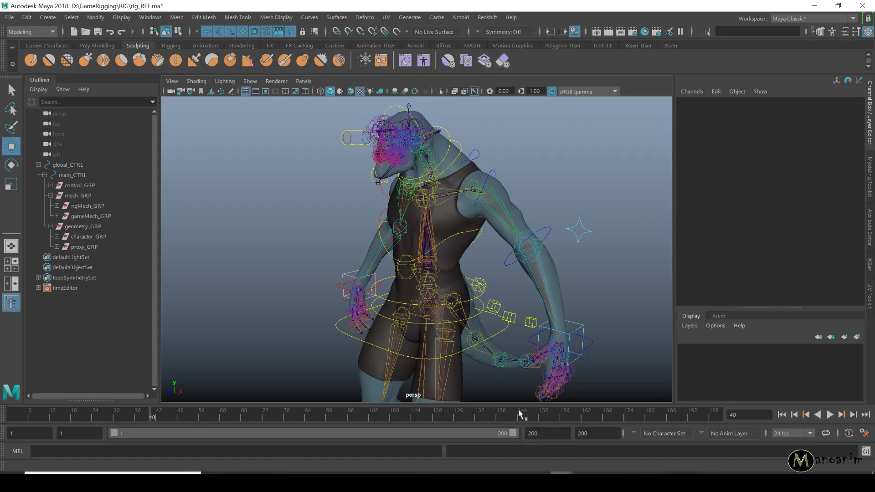
pyautogui.click(405, 60)
pyautogui.moveTo(168, 207); pyautogui.dragTo(241, 158)
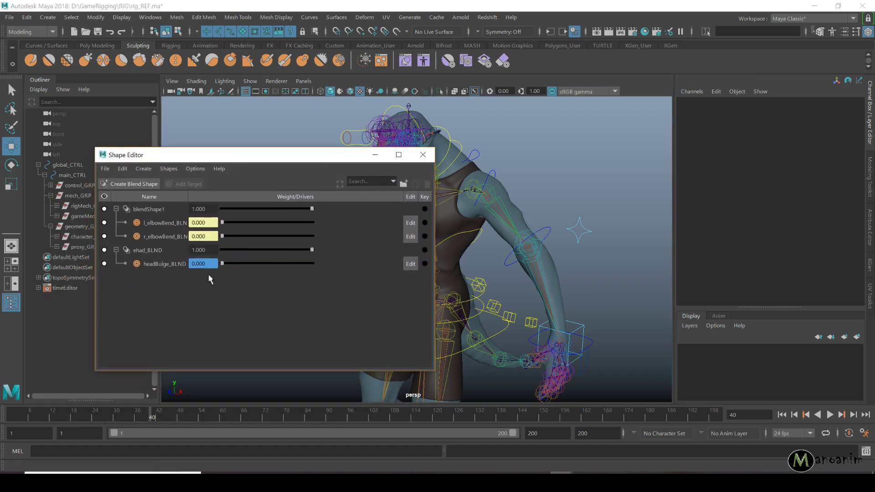
pyautogui.click(423, 155)
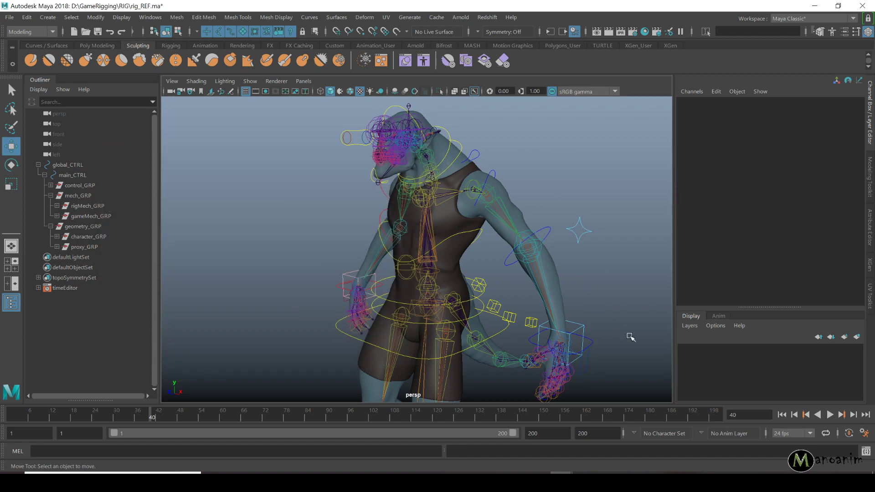
# Select the l_armFK01_CTRL arm control and inspect it from back, side and front views.
pyautogui.keyDown('alt'); pyautogui.moveTo(575, 217); pyautogui.dragTo(574, 253); pyautogui.keyUp('alt')
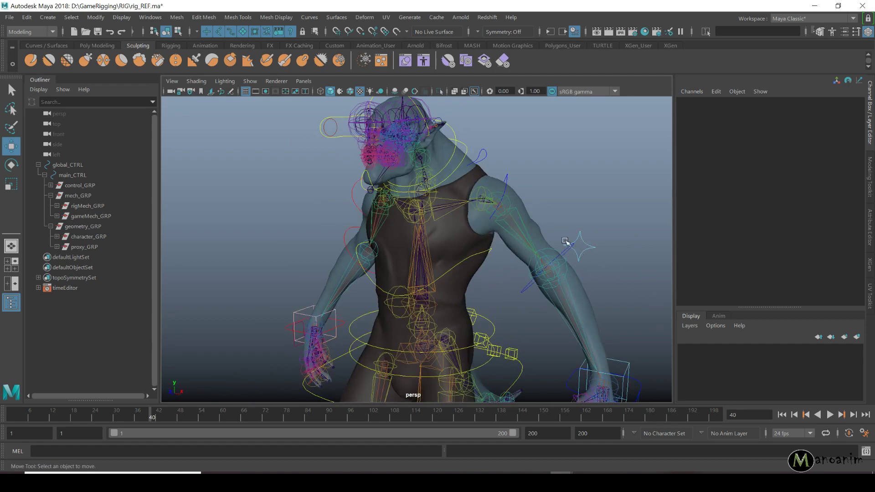
pyautogui.keyDown('alt'); pyautogui.moveTo(538, 210); pyautogui.dragTo(478, 209, button='right'); pyautogui.keyUp('alt')
pyautogui.moveTo(478, 208)
pyautogui.keyDown('alt'); pyautogui.mouseDown()
pyautogui.moveTo(510, 206)
pyautogui.moveTo(474, 214)
pyautogui.mouseUp(); pyautogui.keyUp('alt')
pyautogui.keyDown('alt'); pyautogui.moveTo(474, 214); pyautogui.dragTo(460, 201, button='right'); pyautogui.keyUp('alt')
pyautogui.keyDown('alt'); pyautogui.moveTo(460, 202); pyautogui.dragTo(444, 181, button='middle'); pyautogui.keyUp('alt')
pyautogui.click(429, 158)
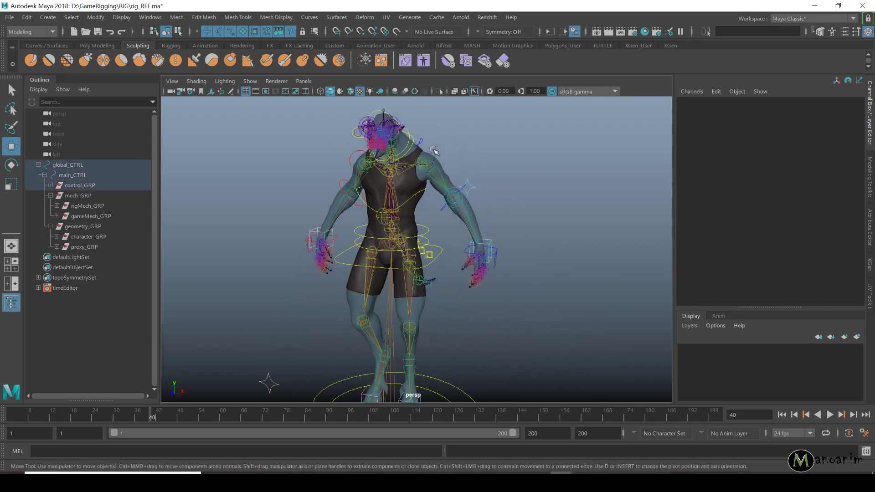
pyautogui.keyDown('alt'); pyautogui.moveTo(494, 253); pyautogui.dragTo(433, 320); pyautogui.keyUp('alt')
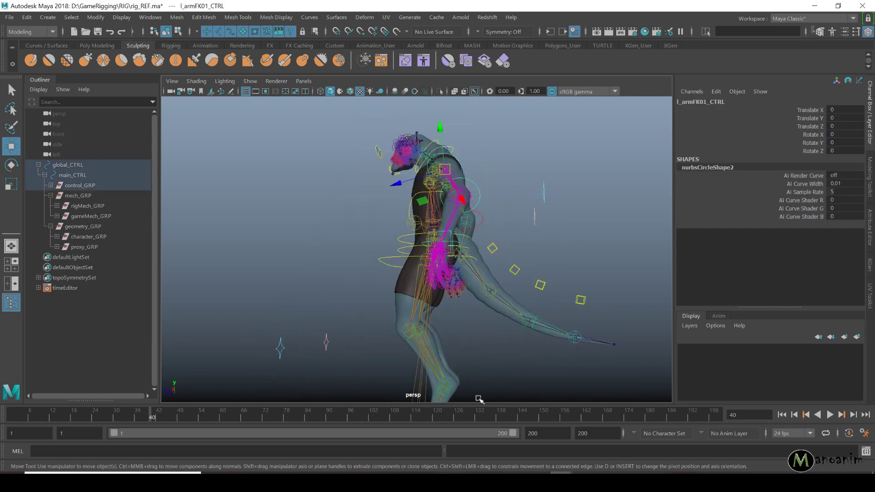
pyautogui.keyDown('alt'); pyautogui.moveTo(484, 379); pyautogui.dragTo(496, 268, button='middle'); pyautogui.keyUp('alt')
pyautogui.keyDown('alt'); pyautogui.moveTo(470, 251); pyautogui.dragTo(507, 248); pyautogui.keyUp('alt')
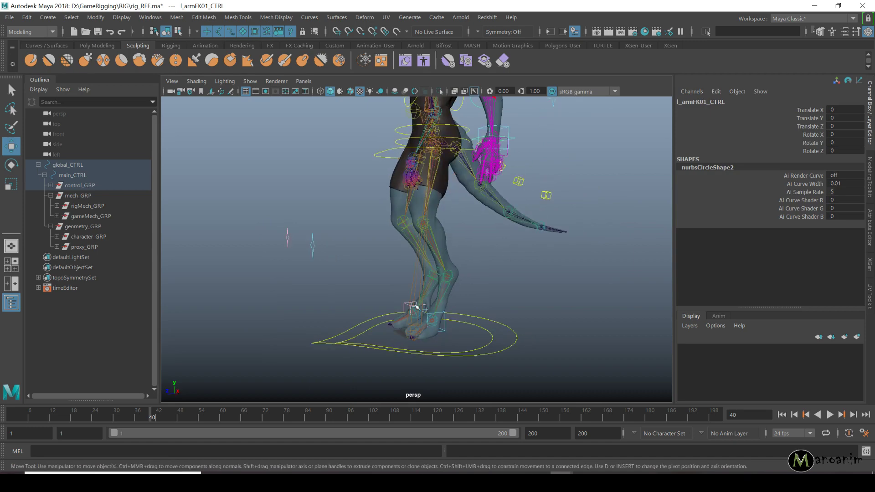
pyautogui.keyDown('alt'); pyautogui.moveTo(439, 196); pyautogui.dragTo(569, 212); pyautogui.keyUp('alt')
pyautogui.click(370, 249)
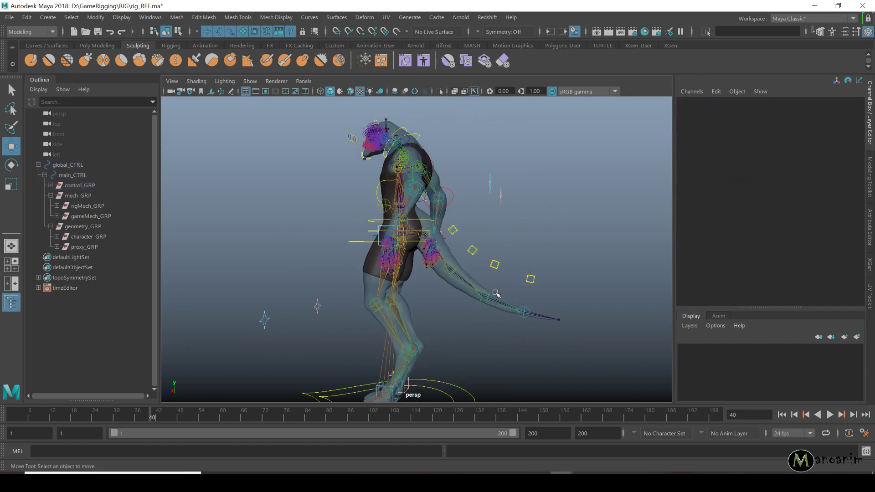
# Zoom in on the torso and select the l_clav01_game_JNT clavicle joint, revealing it in the Outliner.
pyautogui.keyDown('alt'); pyautogui.moveTo(464, 249); pyautogui.dragTo(499, 223); pyautogui.keyUp('alt')
pyautogui.keyDown('alt'); pyautogui.moveTo(372, 212); pyautogui.dragTo(383, 248, button='middle'); pyautogui.keyUp('alt')
pyautogui.keyDown('alt'); pyautogui.moveTo(384, 248); pyautogui.dragTo(490, 258, button='right'); pyautogui.keyUp('alt')
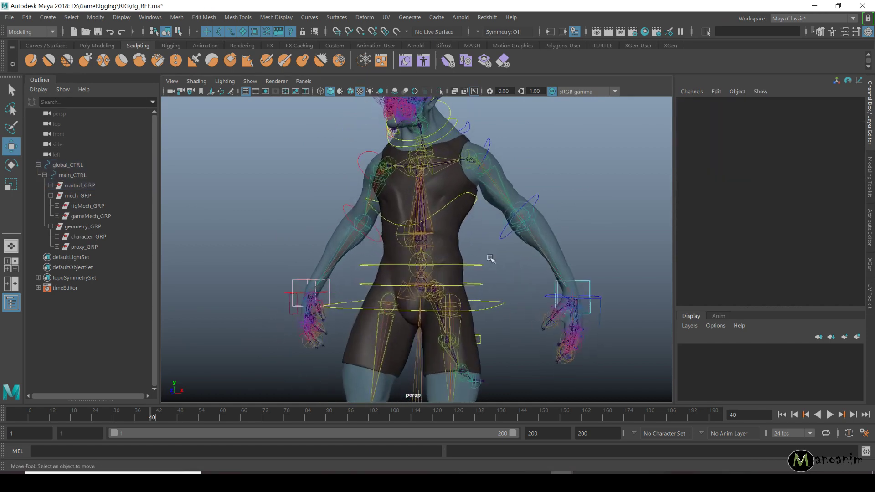
pyautogui.click(438, 173)
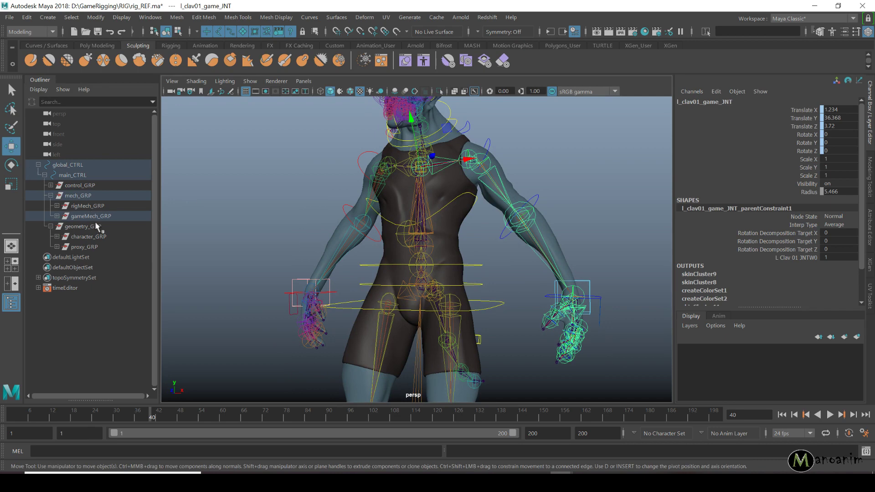
pyautogui.press('f')
# Collapse the Outliner hierarchy back up to global_CTRL and clear the selection.
pyautogui.click(57, 216)
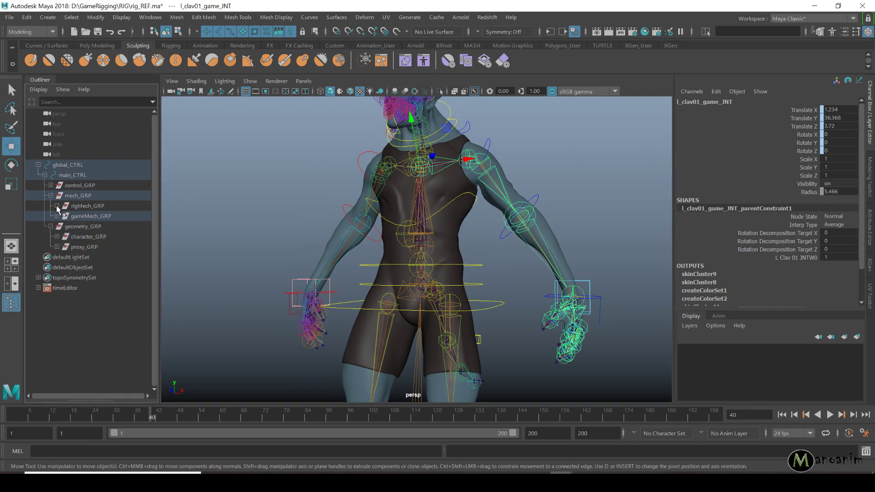
pyautogui.click(57, 205)
pyautogui.click(62, 208)
pyautogui.click(57, 206)
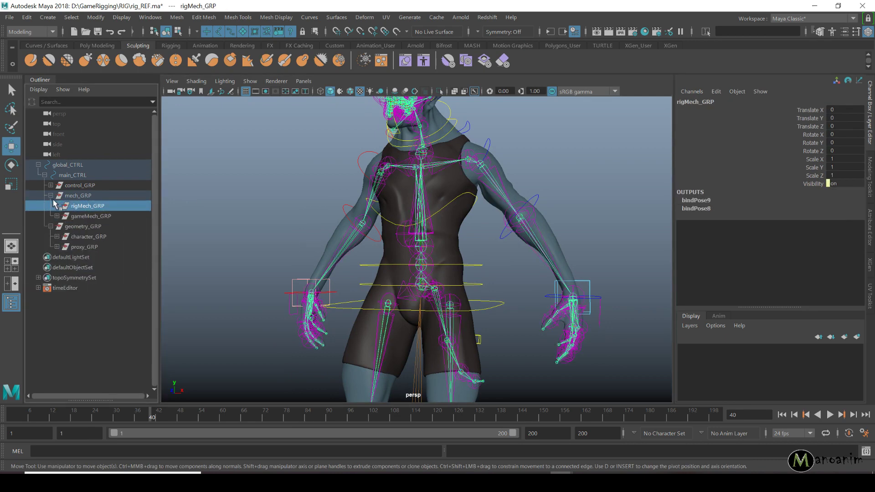
pyautogui.click(51, 195)
pyautogui.click(45, 174)
pyautogui.click(39, 165)
pyautogui.click(240, 165)
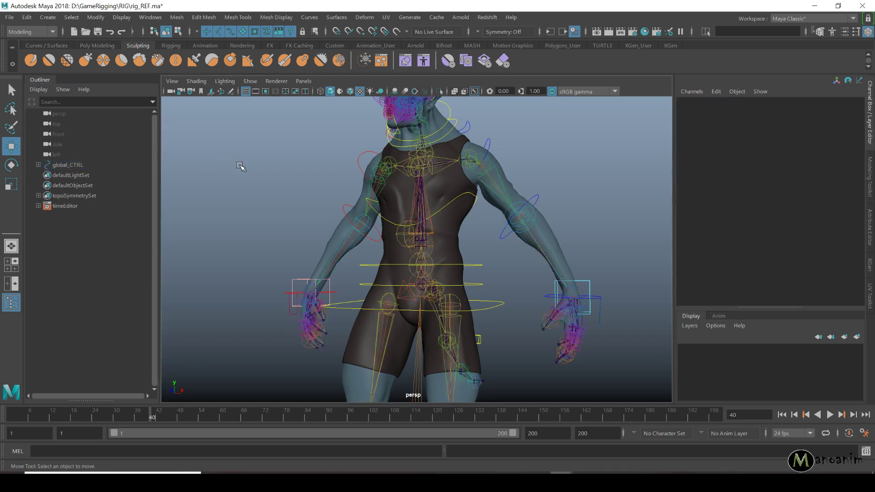
# Zoom out and centre the full alien rig in the viewport.
pyautogui.scroll(-2, 470, 160)
pyautogui.moveTo(478, 160)
pyautogui.keyDown('alt'); pyautogui.mouseDown()
pyautogui.moveTo(412, 169)
pyautogui.moveTo(481, 165)
pyautogui.mouseUp(); pyautogui.keyUp('alt')
pyautogui.scroll(-3, 423, 172)
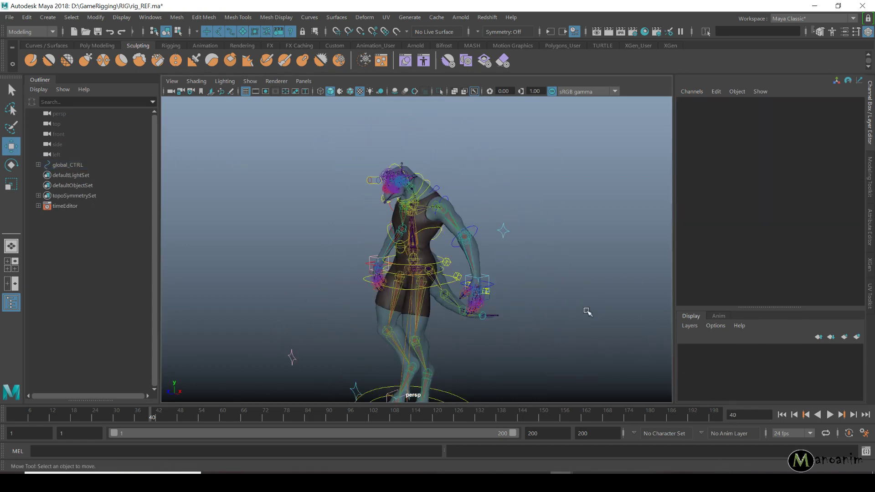
pyautogui.keyDown('alt'); pyautogui.moveTo(509, 298); pyautogui.dragTo(552, 248, button='middle'); pyautogui.keyUp('alt')
pyautogui.scroll(1, 560, 253)
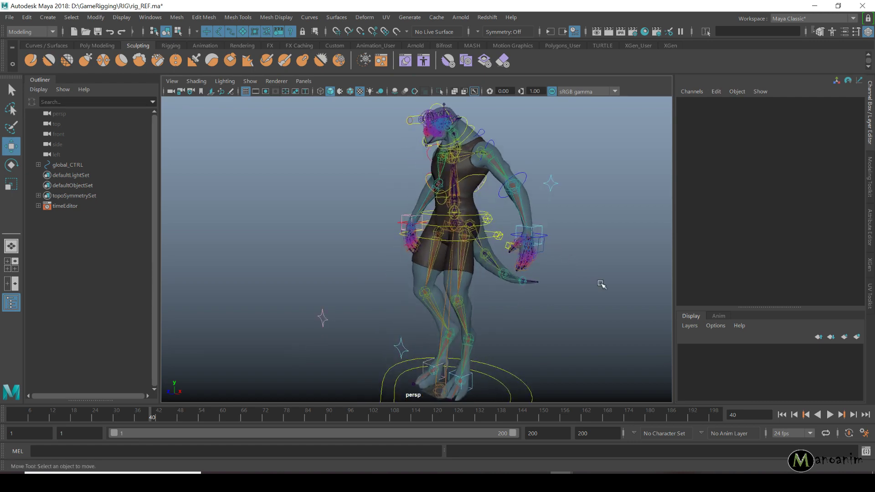